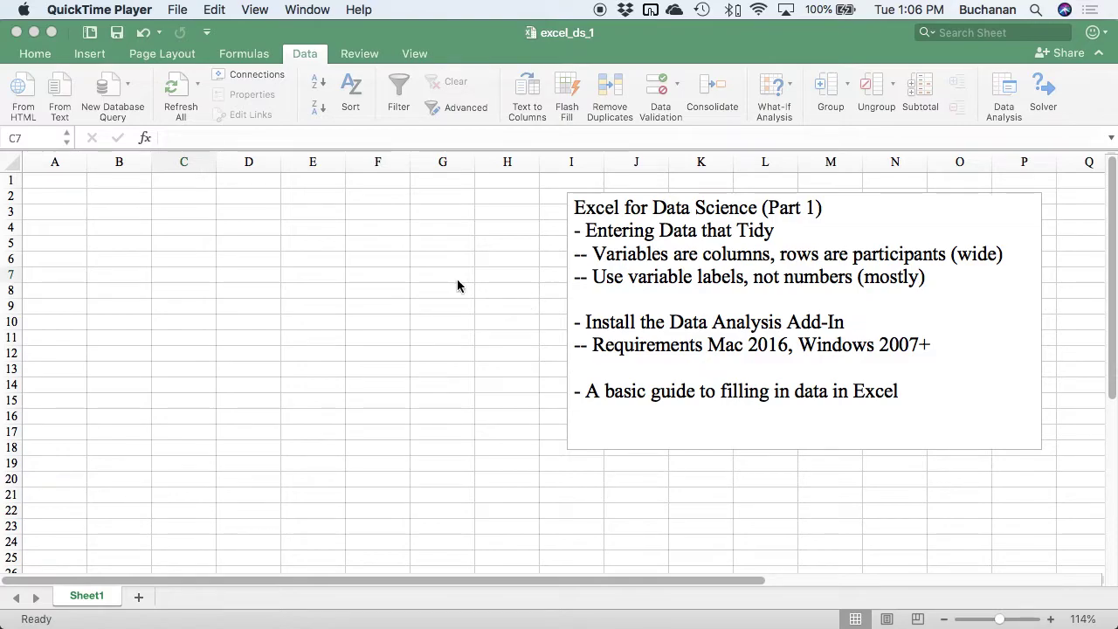
Make the excel_ds_1 workbook the active window in front of QuickTime Player.
{"action": "left_click", "coordinate": [344, 257]}
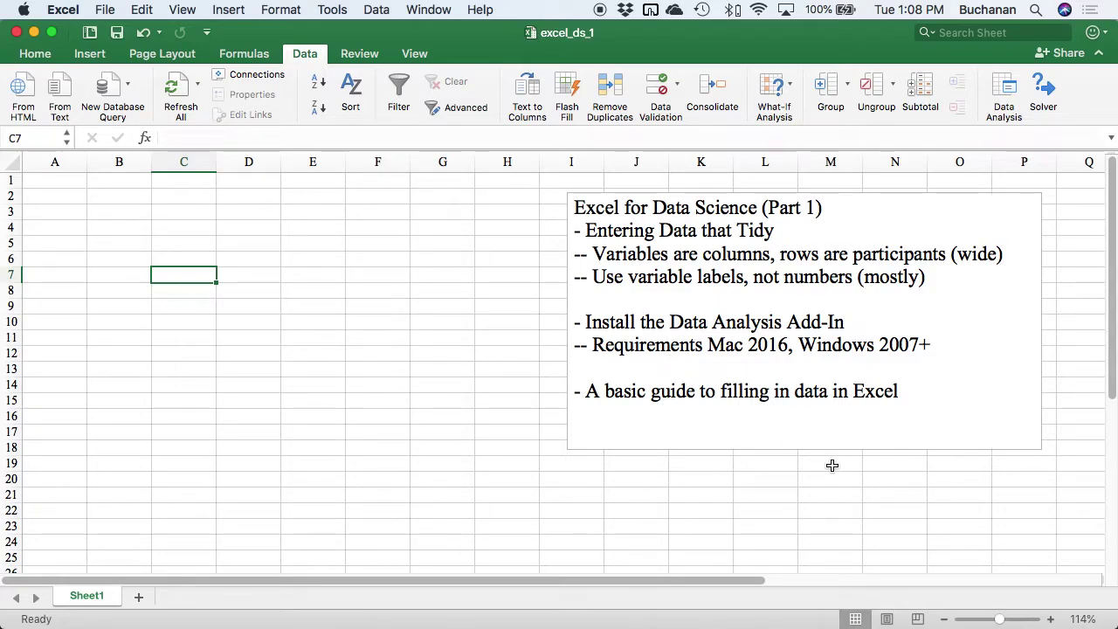
Enter 'Participant ID' in A1, autofit column A, then narrow it again.
{"action": "left_click", "coordinate": [66, 180]}
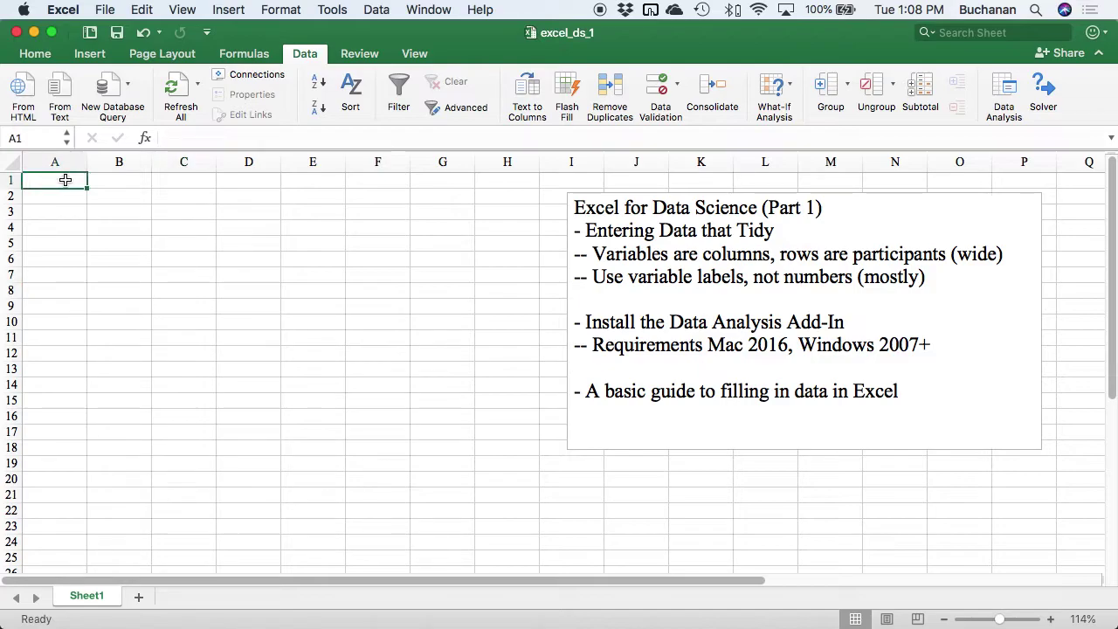
{"action": "type", "text": "Part"}
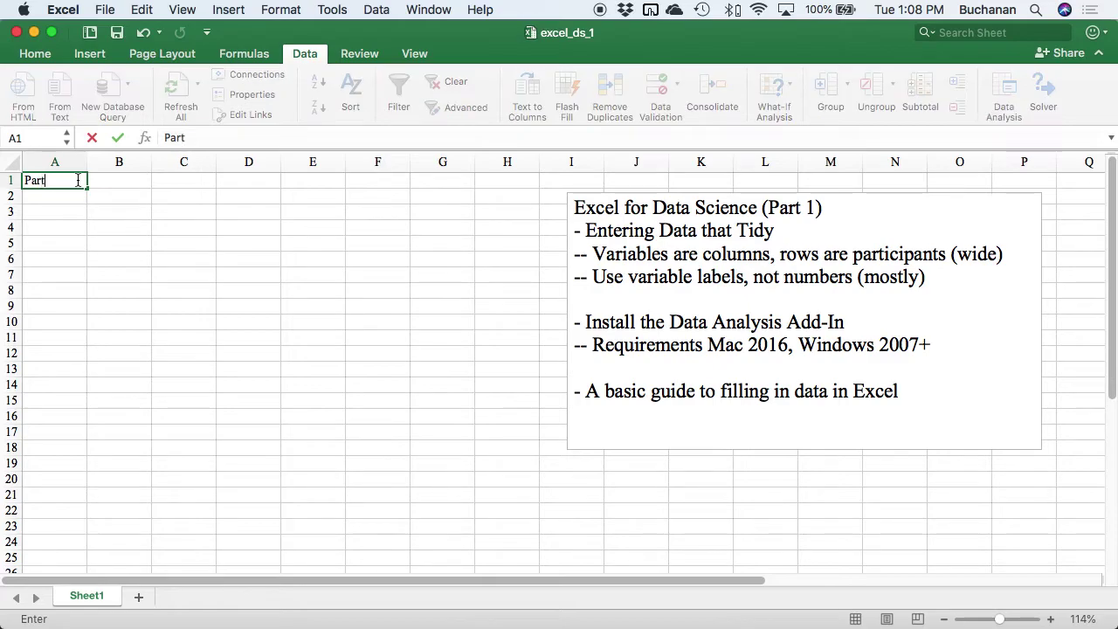
{"action": "type", "text": "icipant ID"}
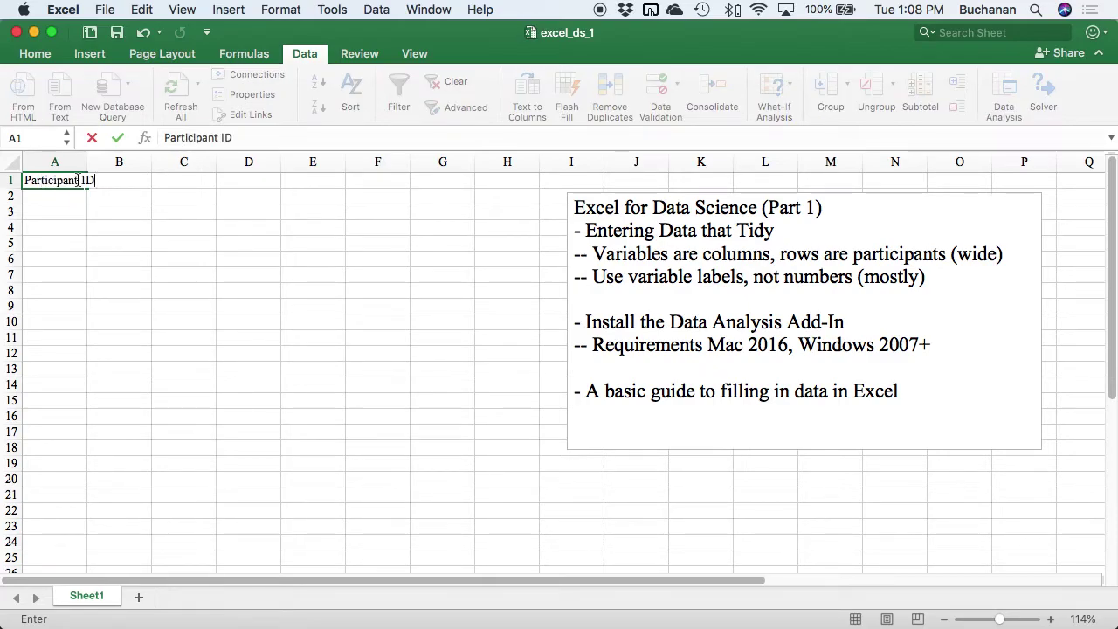
{"action": "key", "text": "Tab"}
{"action": "left_click_drag", "start_coordinate": [87, 162], "coordinate": [87, 162]}
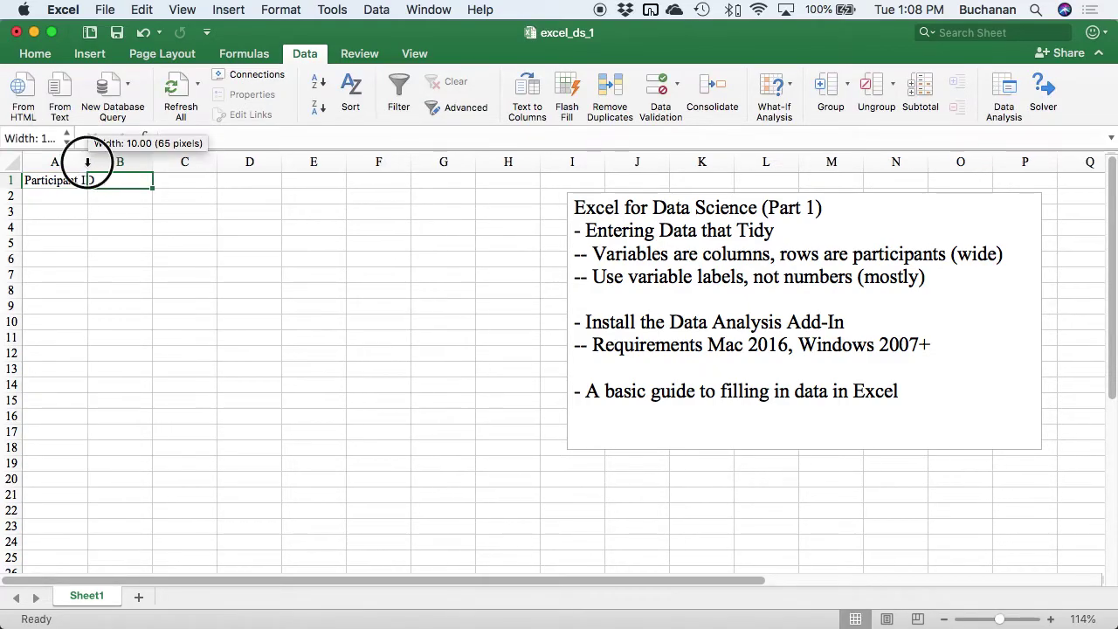
{"action": "double_click", "coordinate": [88, 162]}
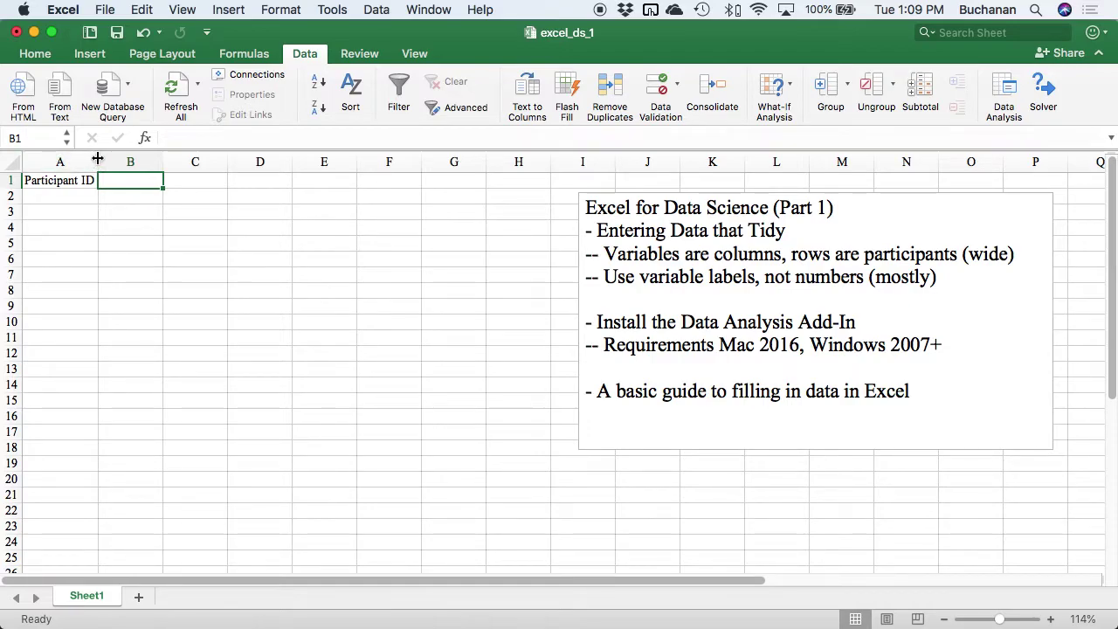
{"action": "left_click_drag", "start_coordinate": [98, 158], "coordinate": [76, 194]}
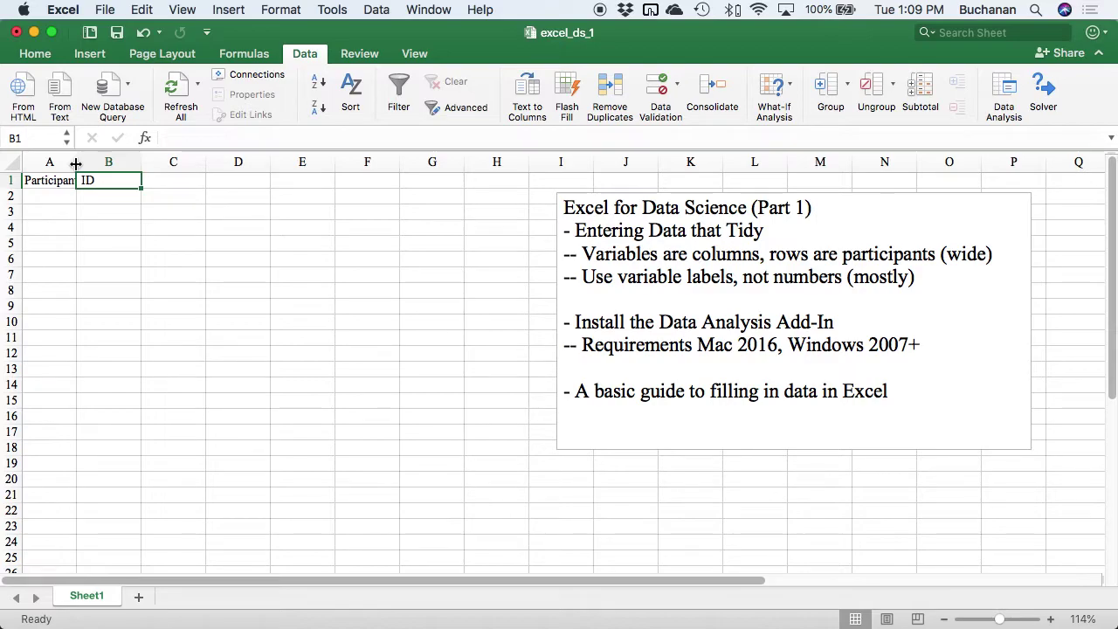
{"action": "left_click", "coordinate": [52, 163]}
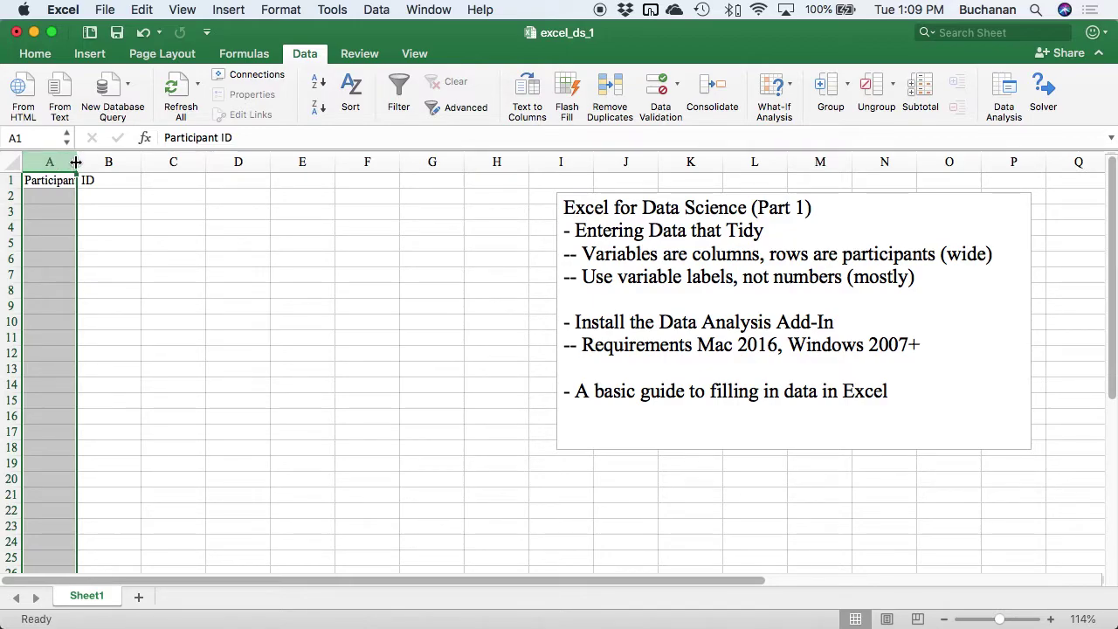
{"action": "double_click", "coordinate": [76, 161]}
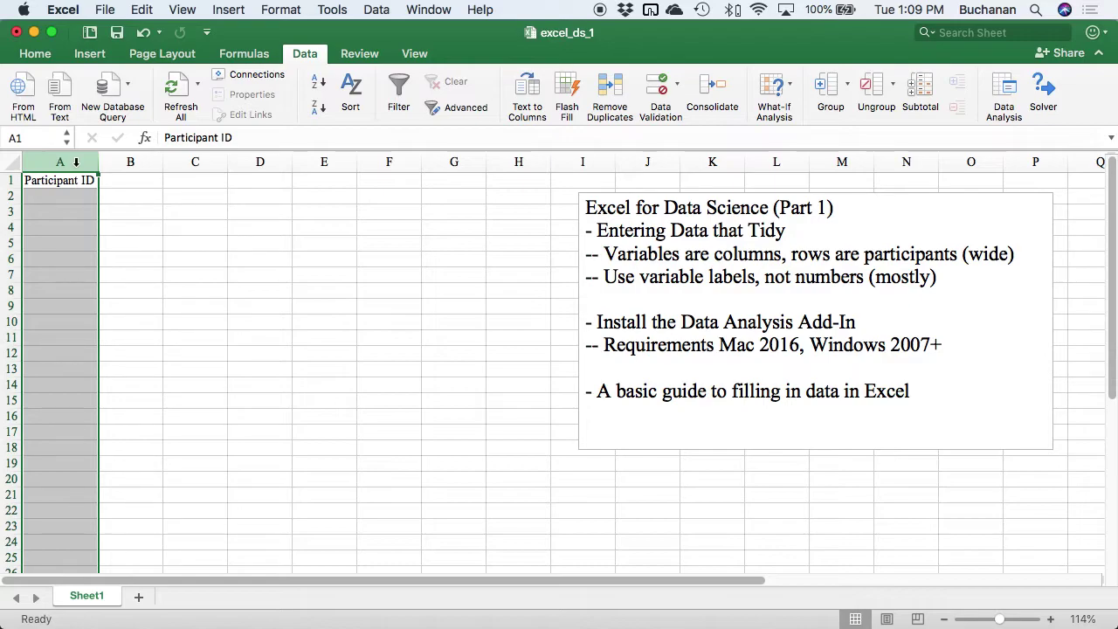
{"action": "left_click", "coordinate": [146, 180]}
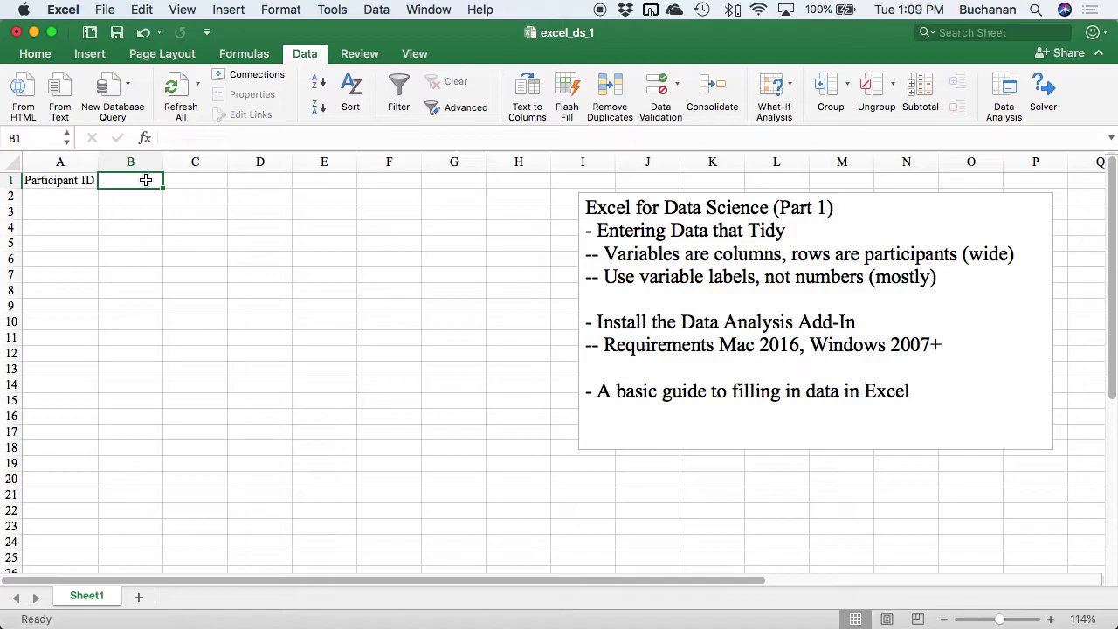
Add the headings 'Gender' in B1 and 'Score' in C1.
{"action": "type", "text": "Gender"}
{"action": "key", "text": "Tab"}
{"action": "key", "text": "Tab"}
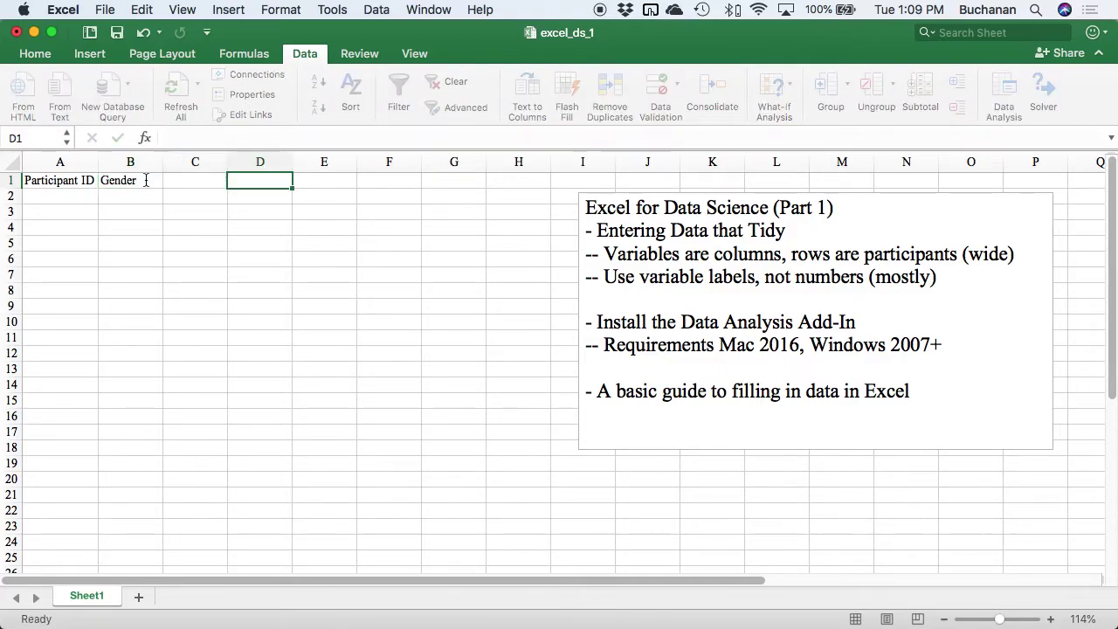
{"action": "key", "text": "Left"}
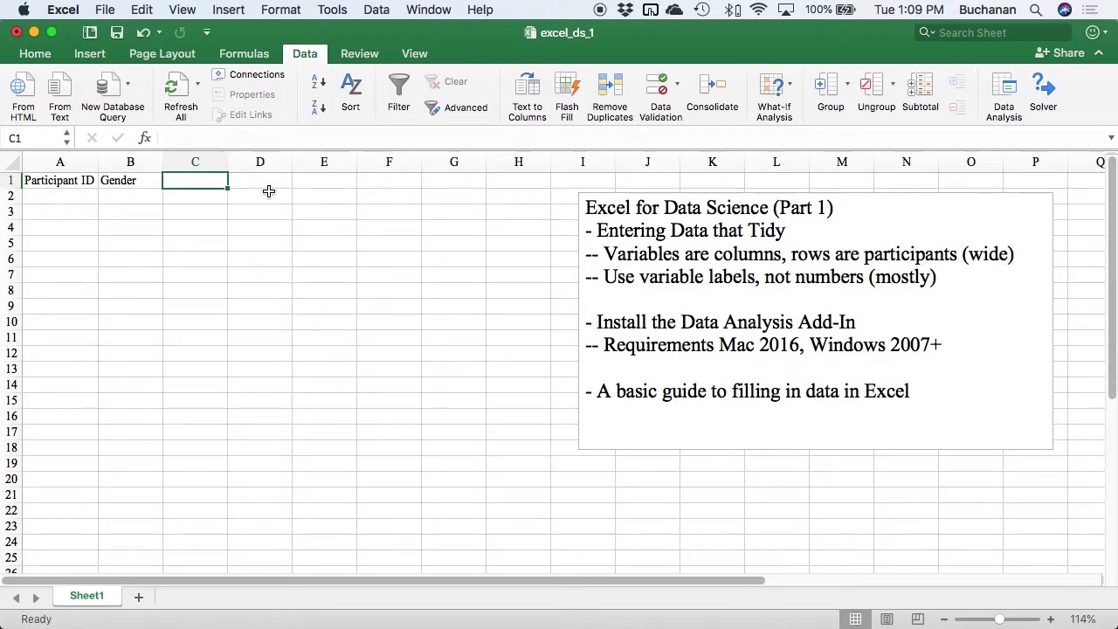
{"action": "type", "text": "Score"}
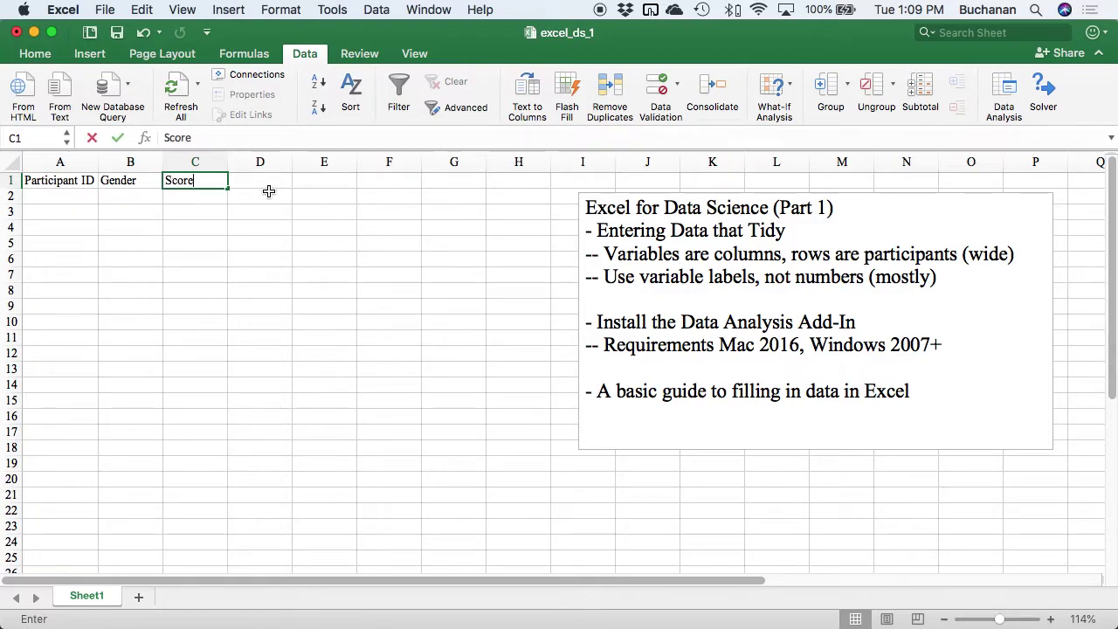
{"action": "left_click", "coordinate": [187, 247]}
Enter participant IDs 1, 2, 3 and 4 in A2:A5.
{"action": "left_click", "coordinate": [81, 193]}
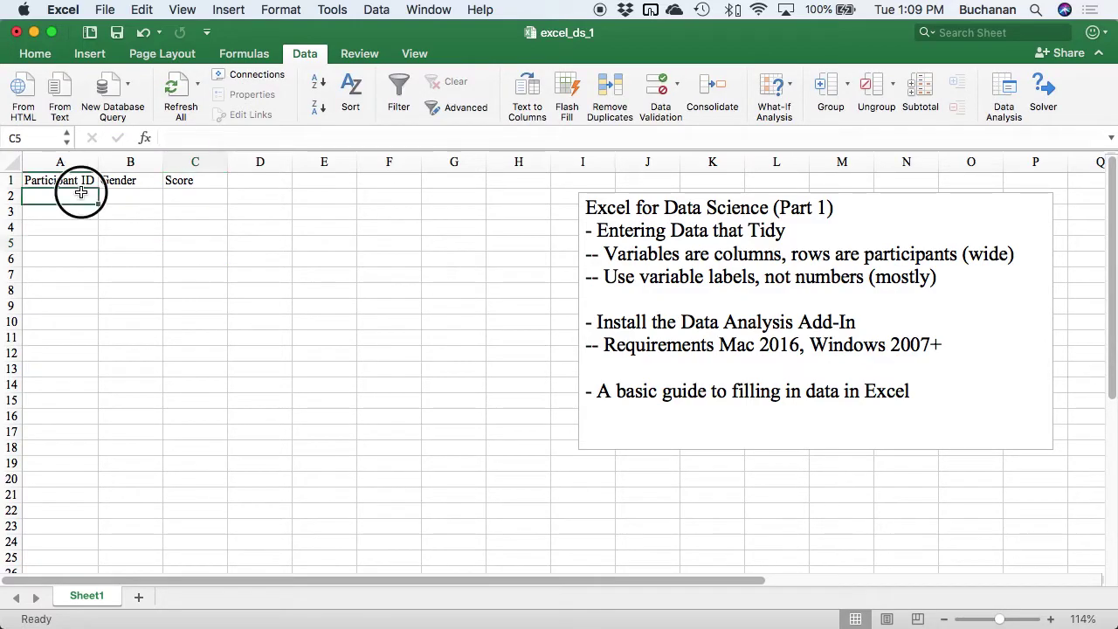
{"action": "type", "text": "1"}
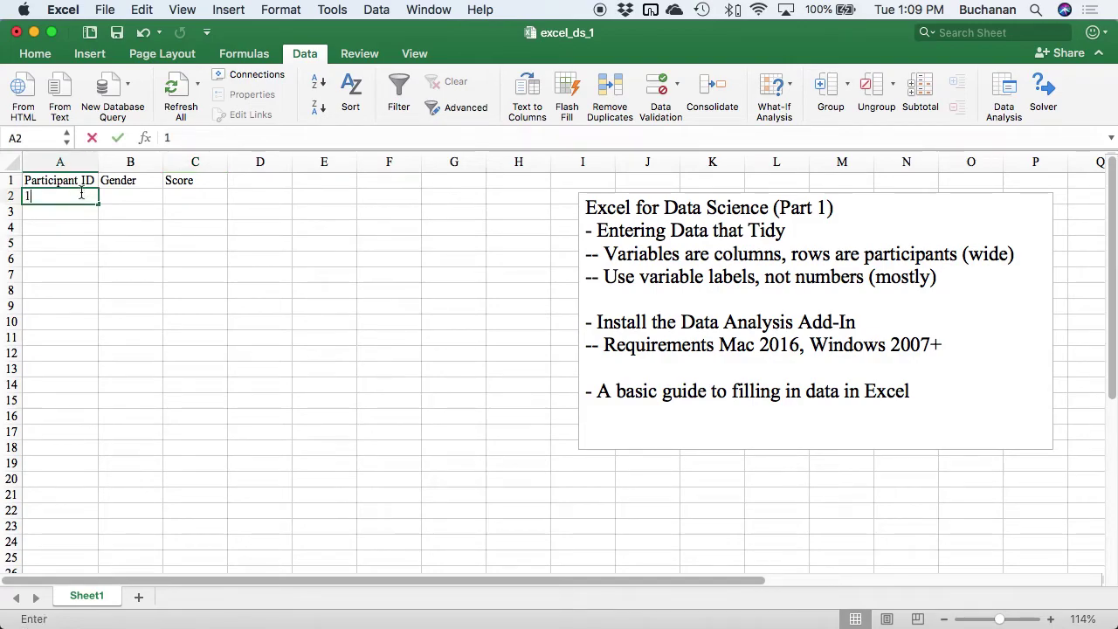
{"action": "key", "text": "Return"}
{"action": "type", "text": "2"}
{"action": "key", "text": "Return"}
{"action": "type", "text": "3"}
{"action": "key", "text": "Return"}
{"action": "type", "text": "4"}
{"action": "key", "text": "Return"}
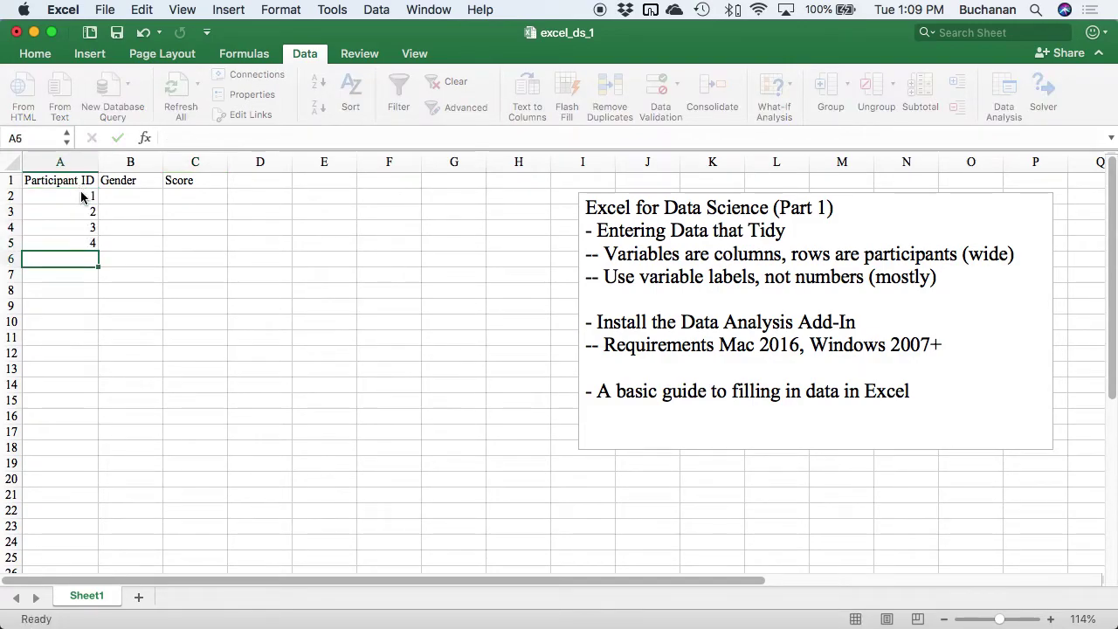
Enter genders Male, Female, Female, Male, Female, Male, Female, Male, Male in B2:B10.
{"action": "left_click", "coordinate": [141, 194]}
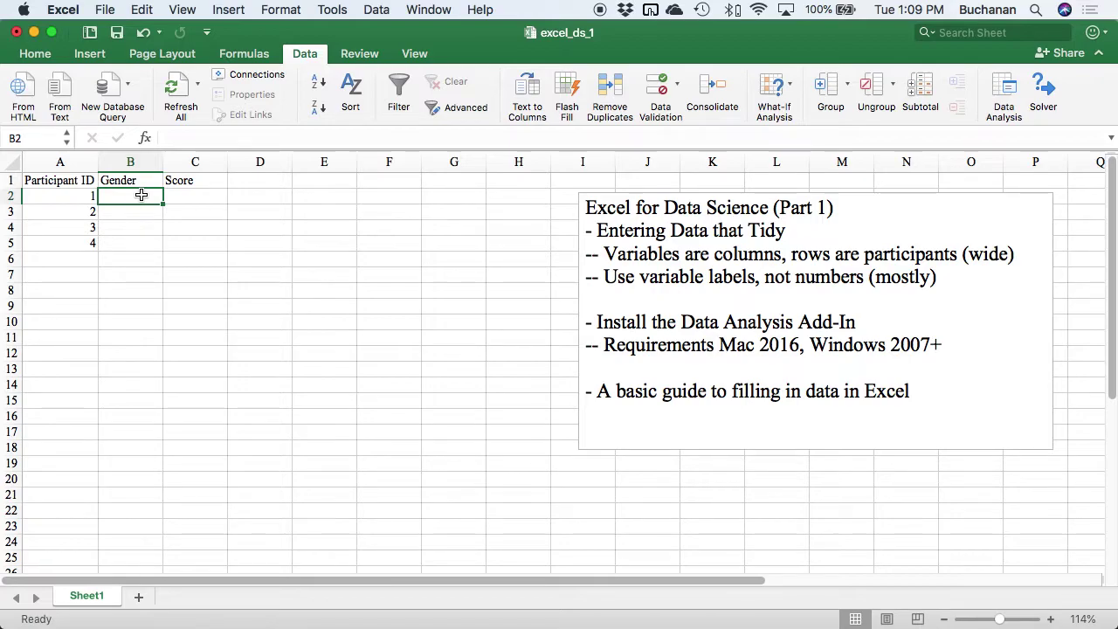
{"action": "type", "text": "Male"}
{"action": "key", "text": "Return"}
{"action": "type", "text": "Female"}
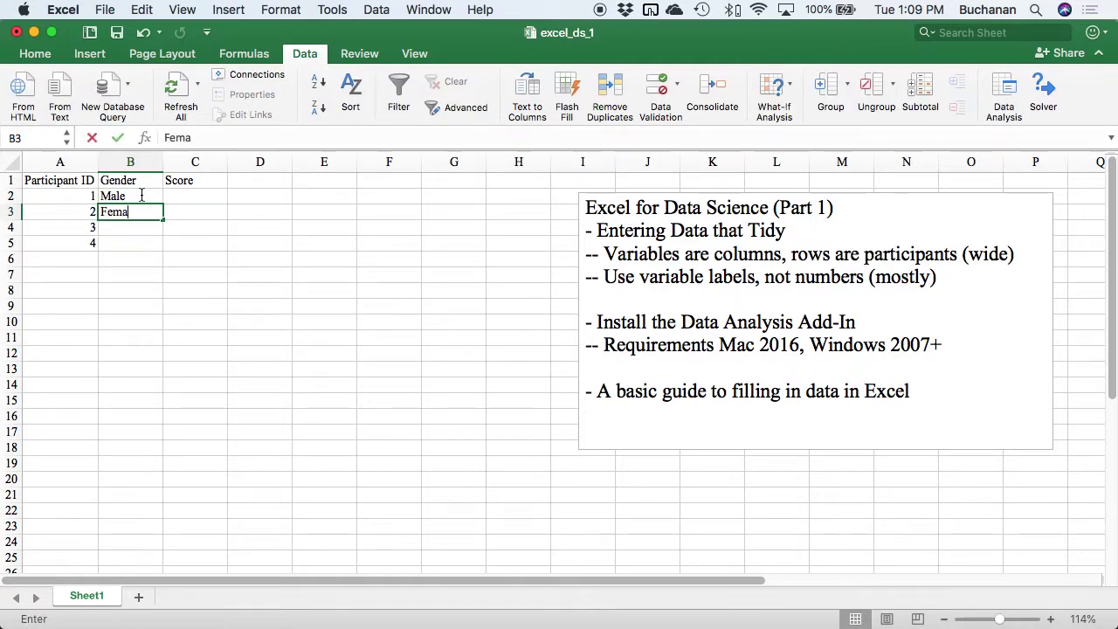
{"action": "key", "text": "Return"}
{"action": "type", "text": "Female"}
{"action": "key", "text": "Return"}
{"action": "type", "text": "Male"}
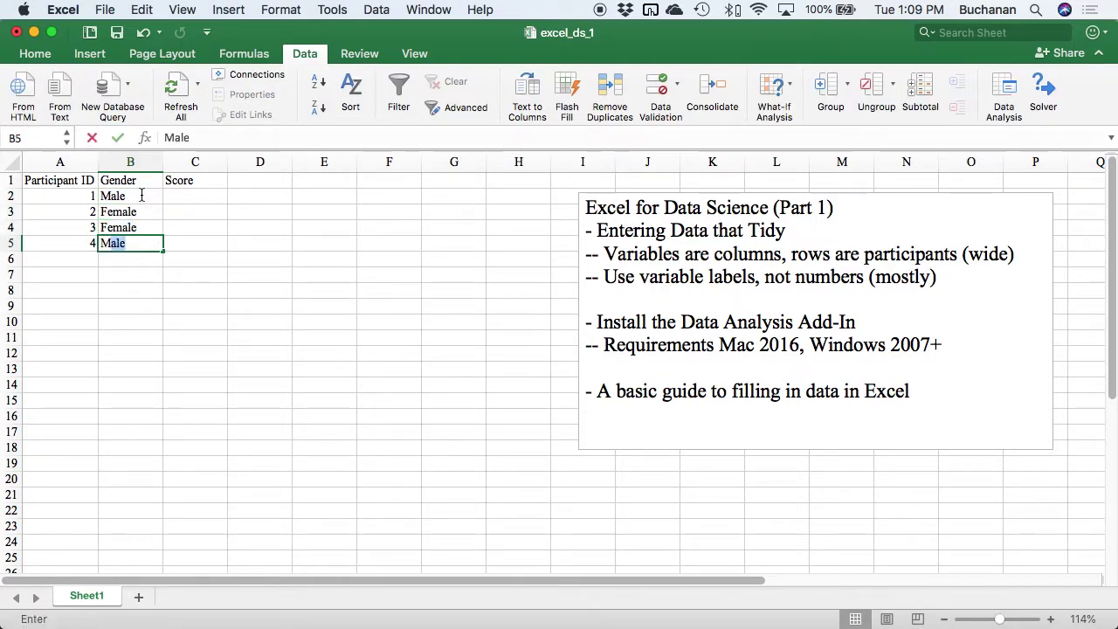
{"action": "key", "text": "Return"}
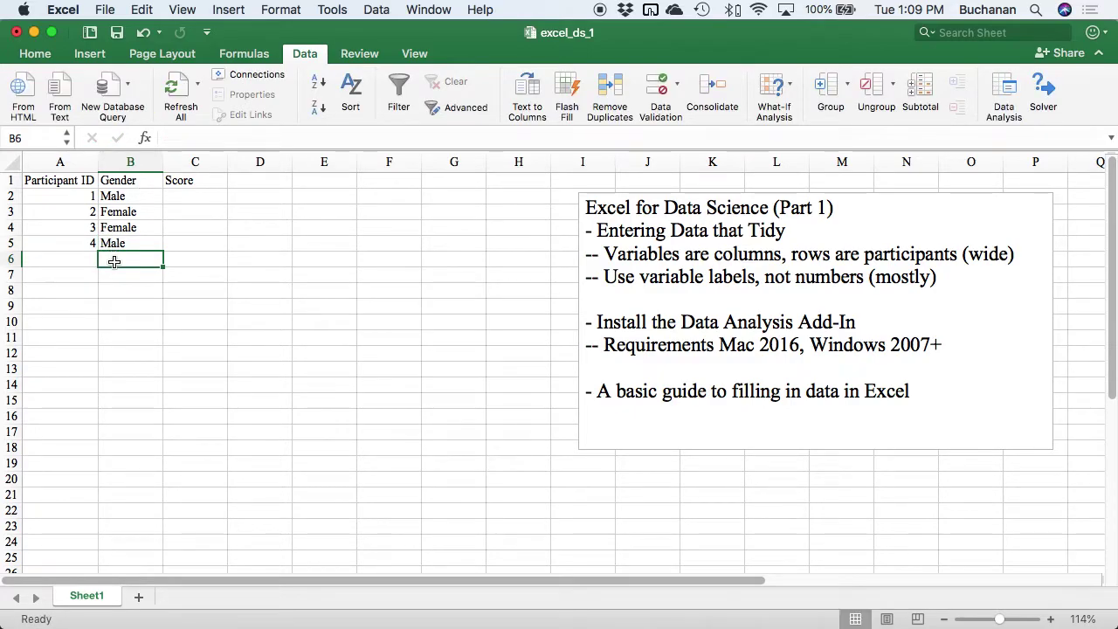
{"action": "type", "text": "Female"}
{"action": "key", "text": "Return"}
{"action": "type", "text": "Male"}
{"action": "key", "text": "Return"}
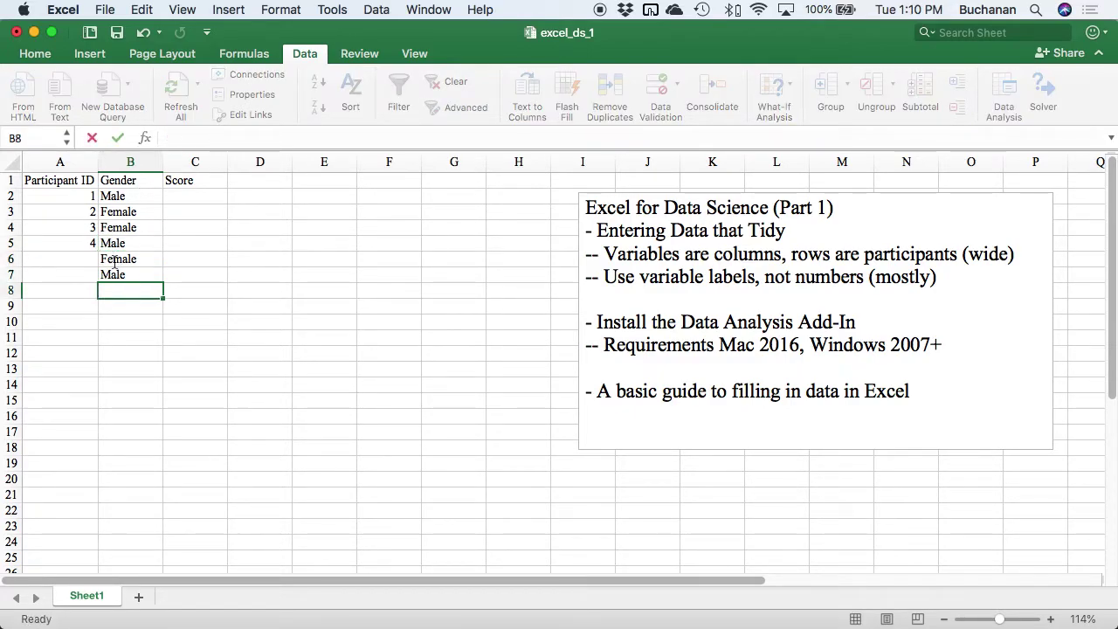
{"action": "type", "text": "Female"}
{"action": "key", "text": "Return"}
{"action": "type", "text": "m"}
{"action": "key", "text": "BackSpace"}
{"action": "key", "text": "BackSpace"}
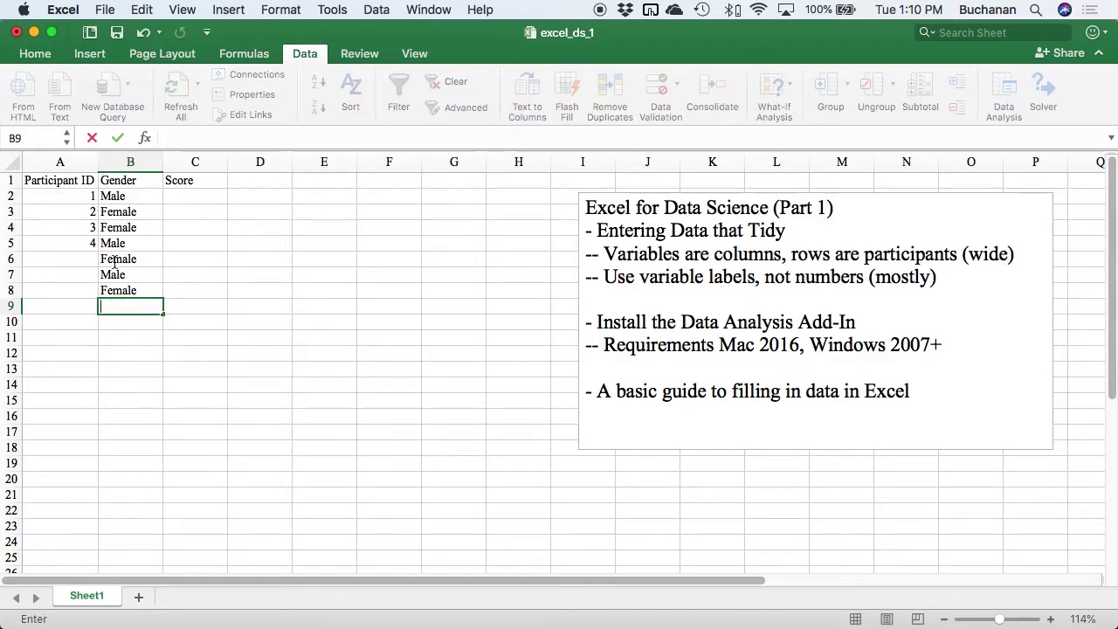
{"action": "type", "text": "Male"}
{"action": "key", "text": "Return"}
{"action": "type", "text": "M"}
{"action": "key", "text": "Return"}
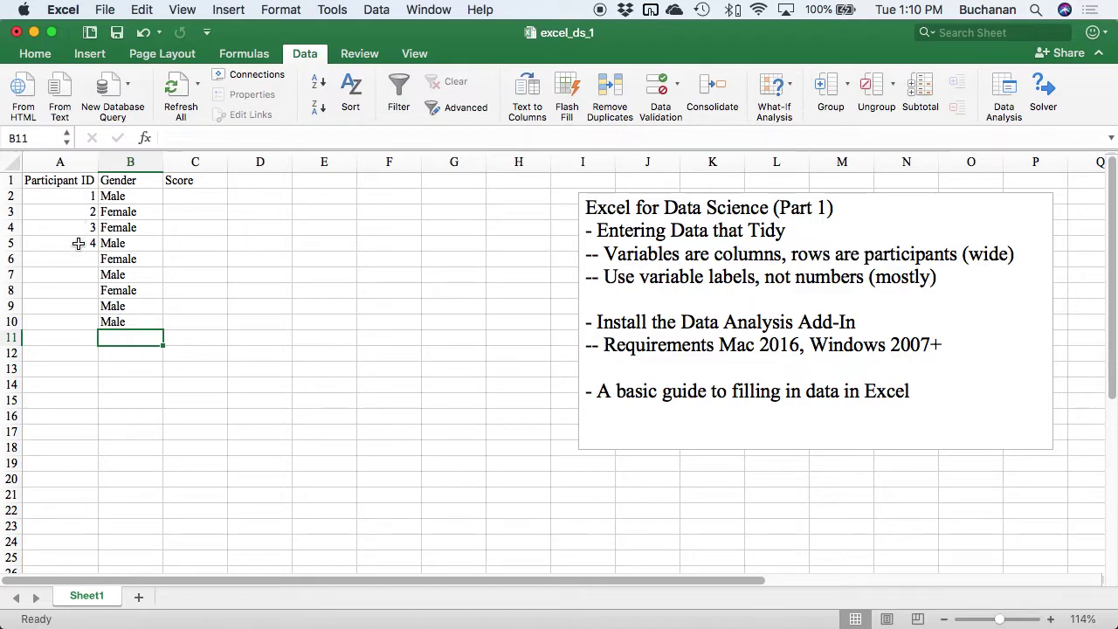
{"action": "left_click_drag", "start_coordinate": [87, 195], "coordinate": [84, 243]}
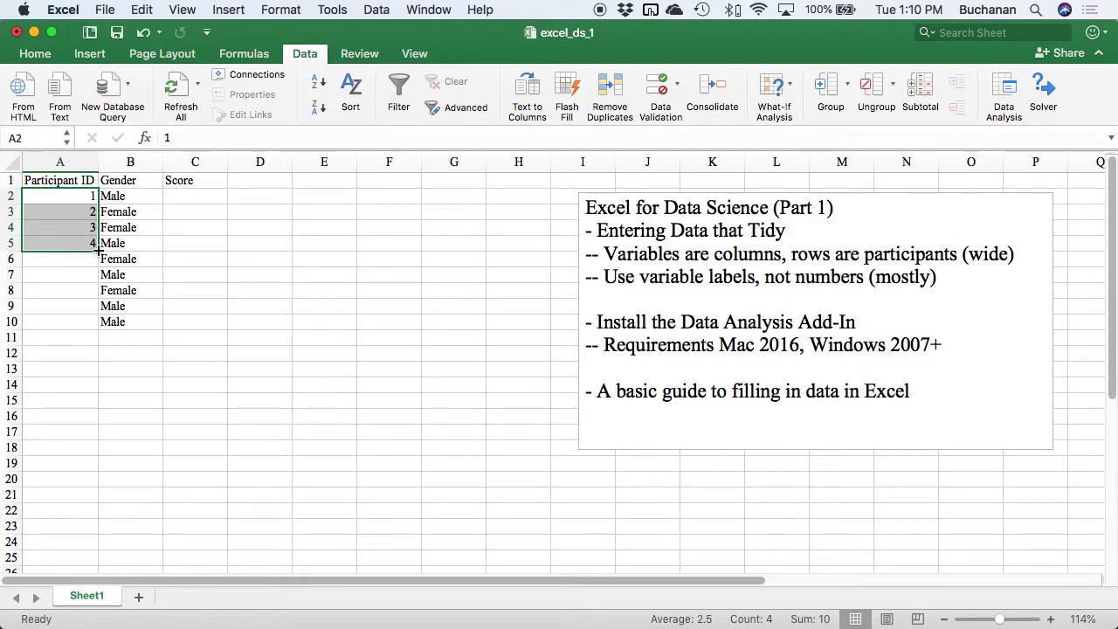
Auto-fill the participant IDs as a series from 1 through 9 in A2:A10.
{"action": "double_click", "coordinate": [97, 250]}
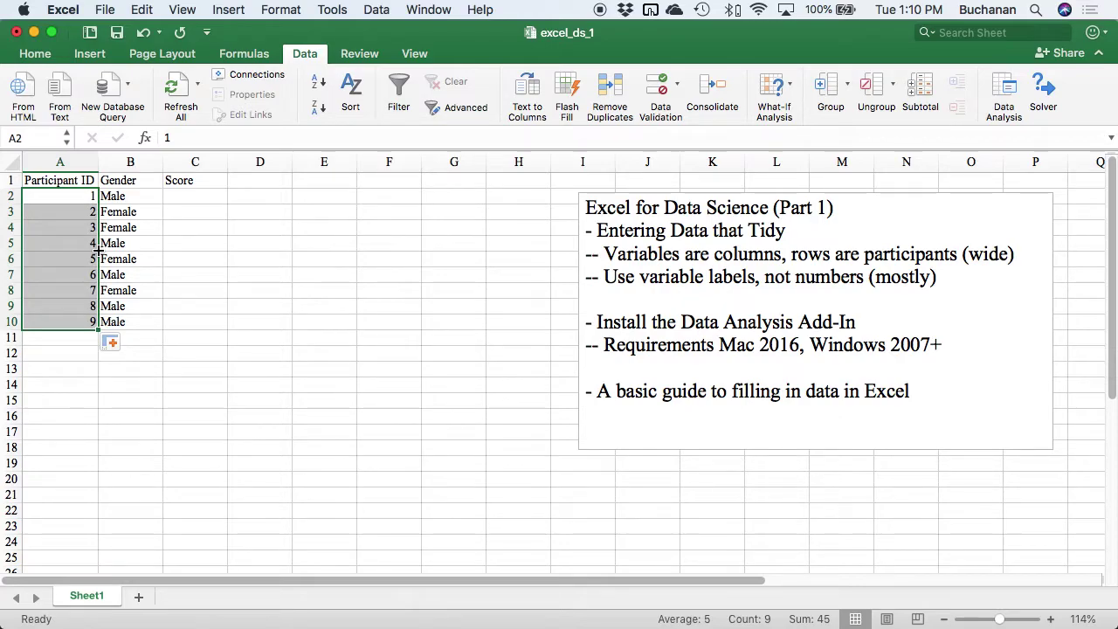
{"action": "left_click", "coordinate": [124, 345]}
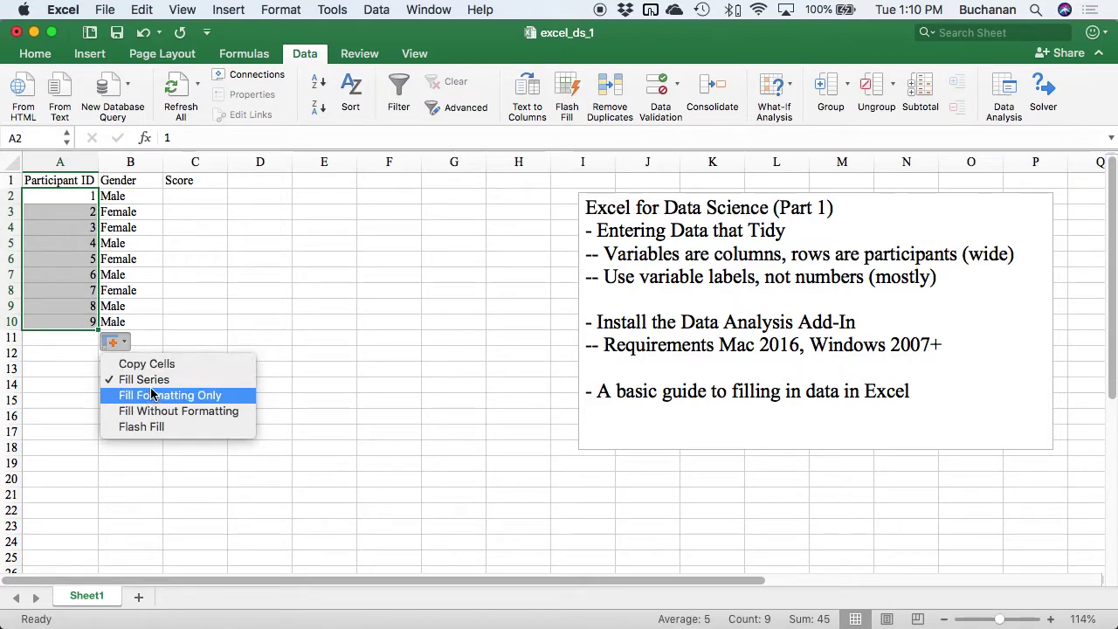
{"action": "left_click", "coordinate": [87, 315]}
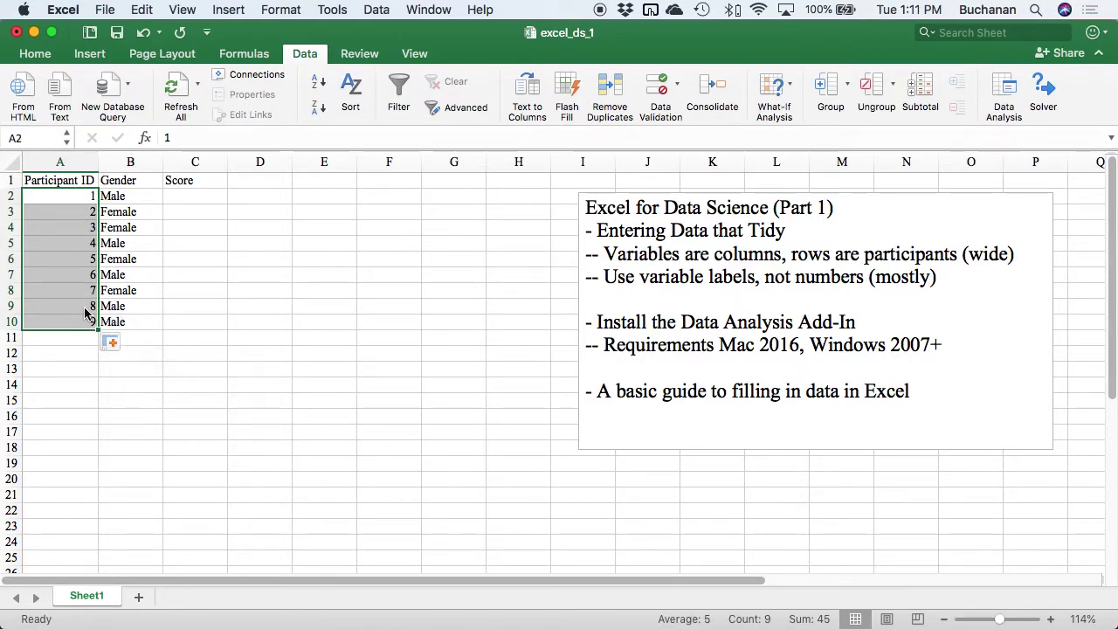
Enter scores 5, 4, 3, 6, 7, 8, 3, 4, 2 in C2:C10, correcting the mistyped 94.
{"action": "left_click", "coordinate": [213, 196]}
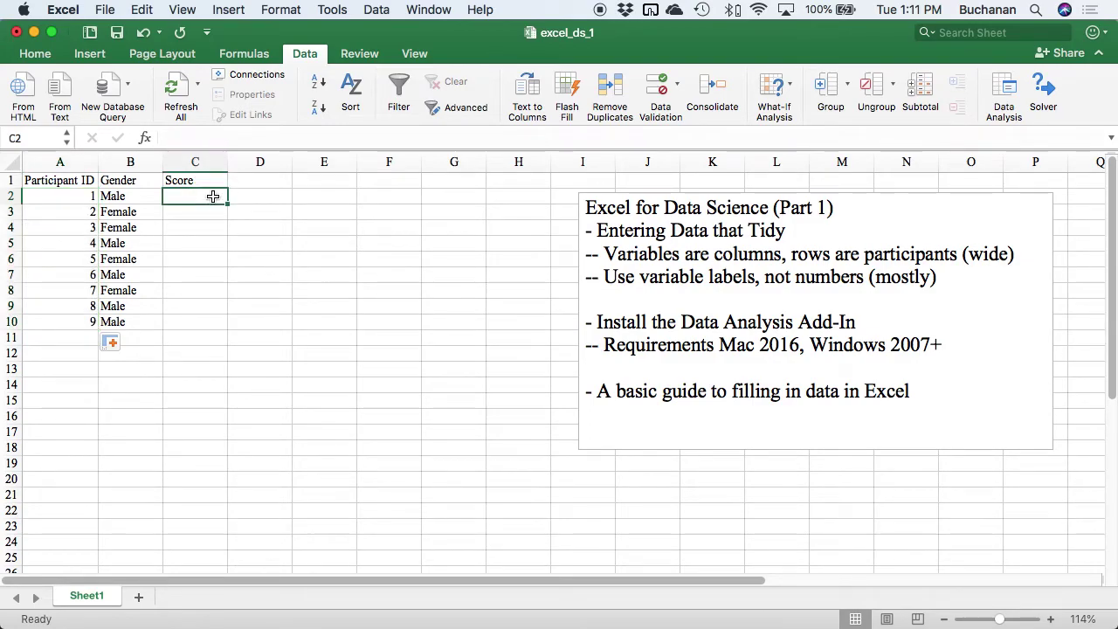
{"action": "type", "text": "5"}
{"action": "key", "text": "Return"}
{"action": "type", "text": "4"}
{"action": "key", "text": "Return"}
{"action": "type", "text": "3"}
{"action": "key", "text": "Return"}
{"action": "type", "text": "6"}
{"action": "key", "text": "Return"}
{"action": "type", "text": "7"}
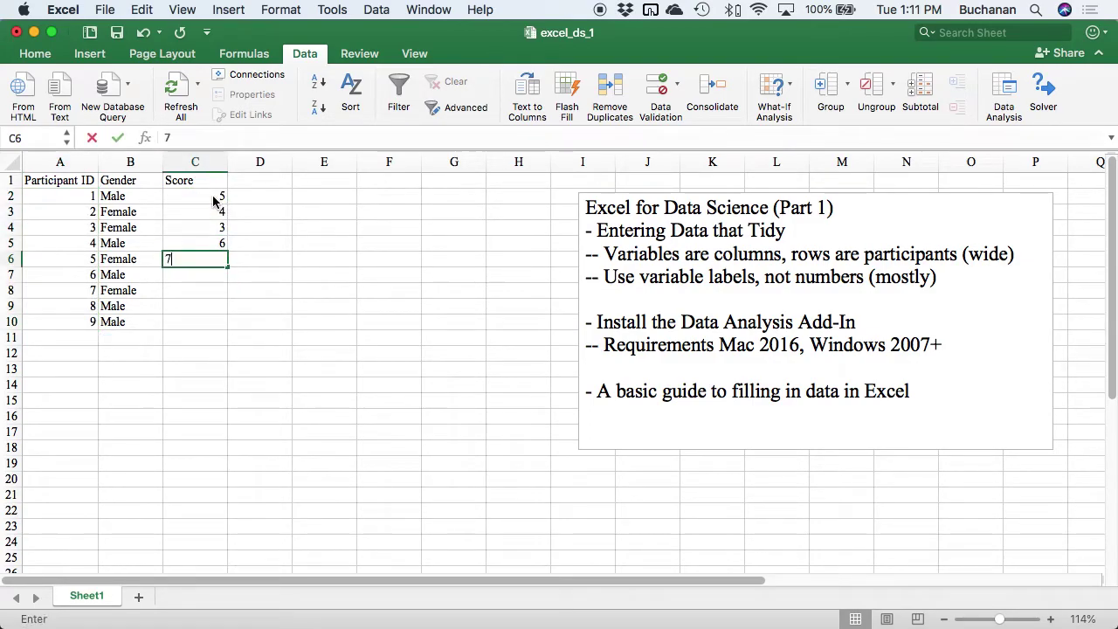
{"action": "key", "text": "Return"}
{"action": "type", "text": "8"}
{"action": "key", "text": "Return"}
{"action": "type", "text": "94"}
{"action": "key", "text": "Return"}
{"action": "key", "text": "Up"}
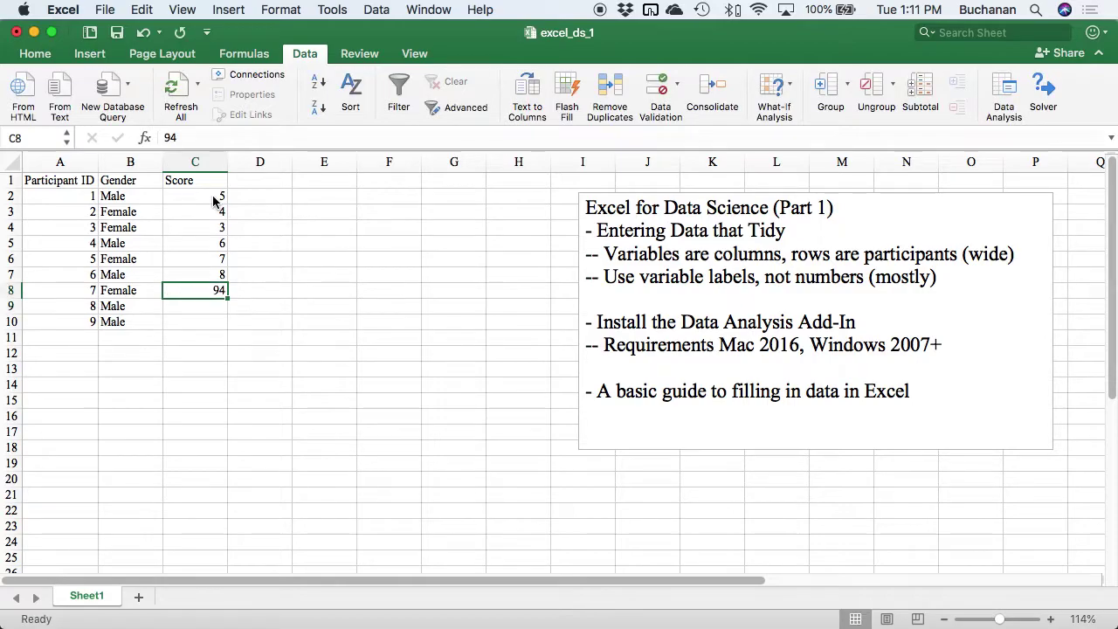
{"action": "type", "text": "3"}
{"action": "key", "text": "Return"}
{"action": "type", "text": "4"}
{"action": "key", "text": "Return"}
{"action": "type", "text": "2"}
{"action": "key", "text": "Return"}
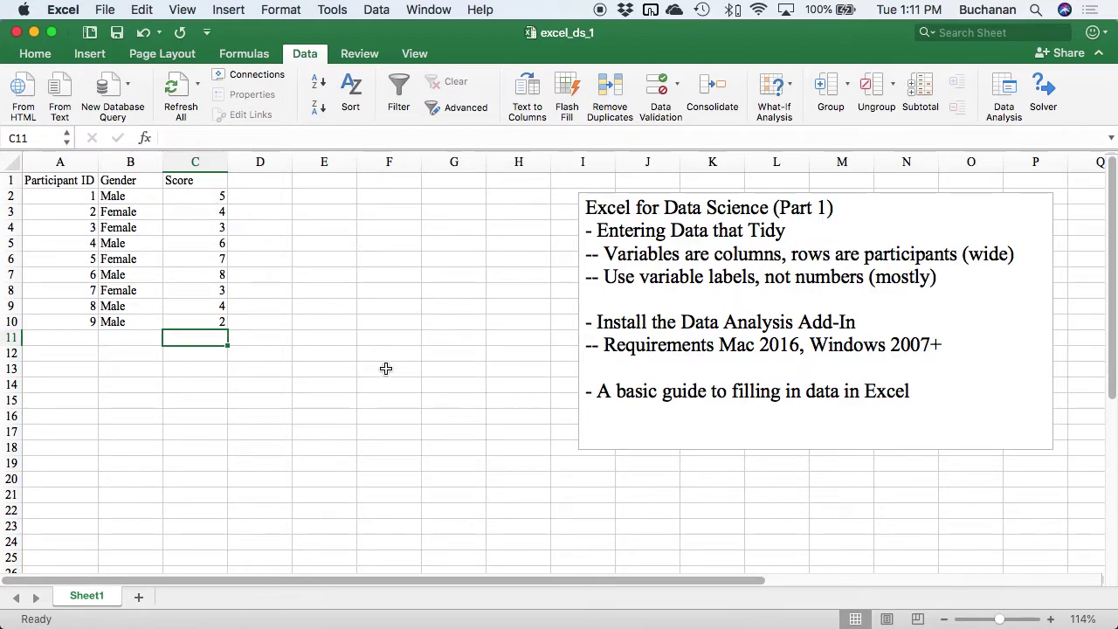
Add the headings 'Male' in E1 and 'Female' in F1.
{"action": "left_click", "coordinate": [399, 181]}
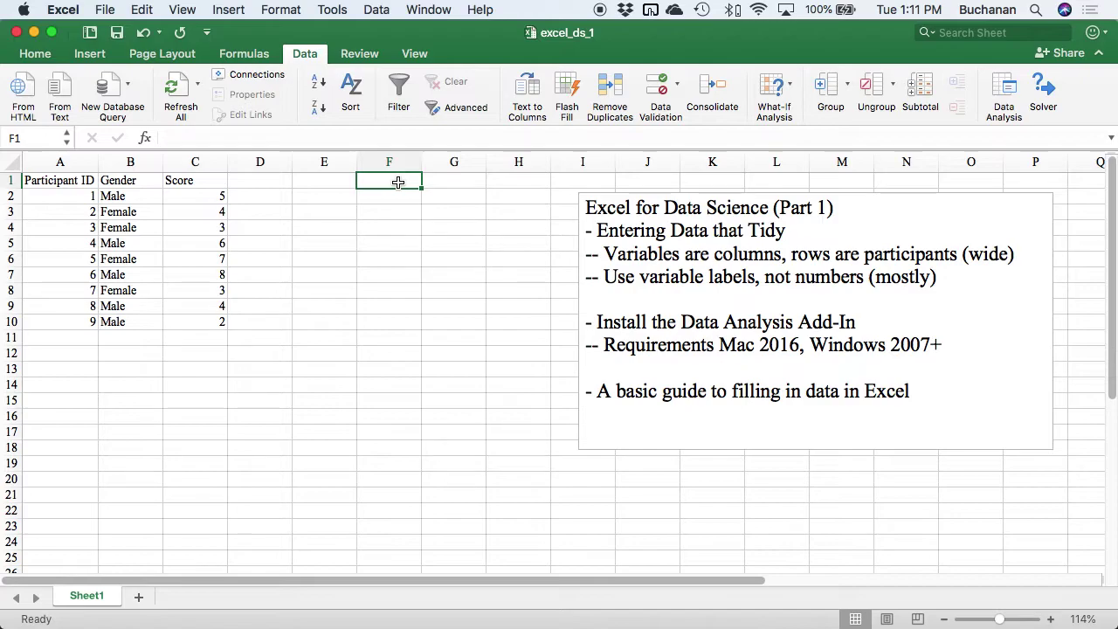
{"action": "key", "text": "Left"}
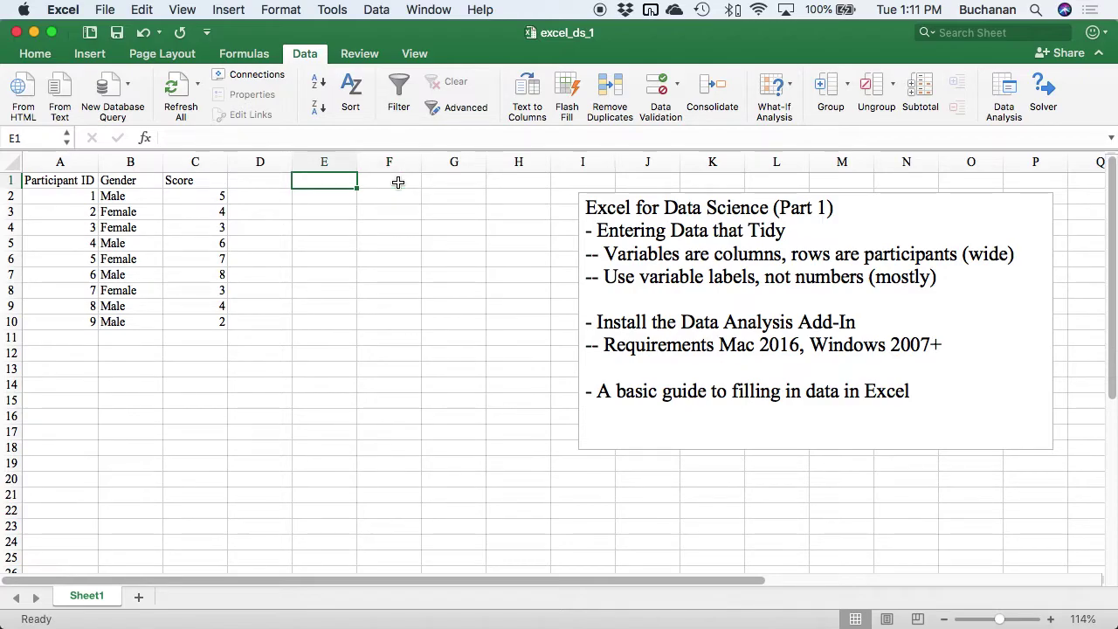
{"action": "type", "text": "Male"}
{"action": "key", "text": "Tab"}
{"action": "type", "text": "Female"}
{"action": "key", "text": "Return"}
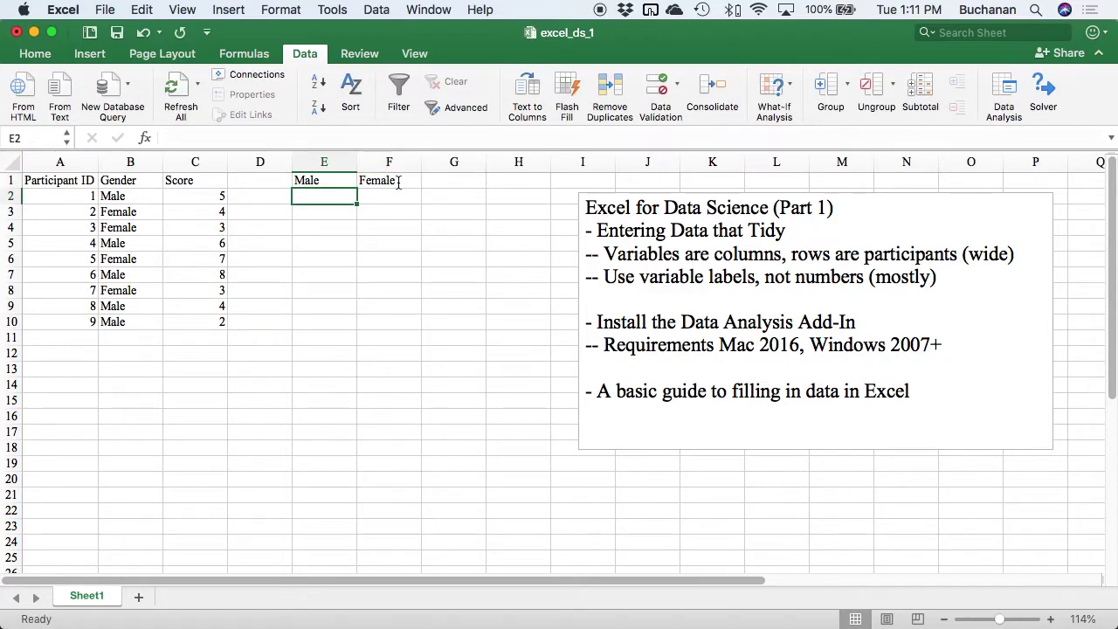
Enter Male scores 5, 4, 3 and 5 in E2:E5.
{"action": "type", "text": "r"}
{"action": "key", "text": "BackSpace"}
{"action": "type", "text": "5"}
{"action": "key", "text": "Return"}
{"action": "type", "text": "4"}
{"action": "key", "text": "Return"}
{"action": "type", "text": "3"}
{"action": "key", "text": "Return"}
{"action": "key", "text": "Return"}
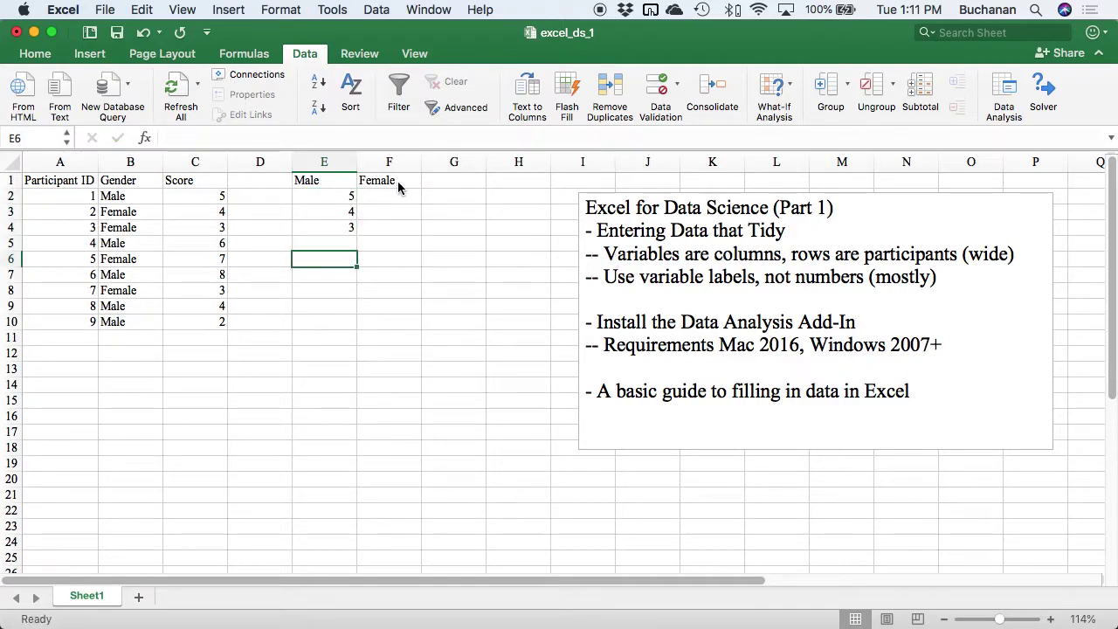
{"action": "key", "text": "Up"}
{"action": "type", "text": "5"}
{"action": "key", "text": "Return"}
{"action": "key", "text": "Up"}
{"action": "key", "text": "Up"}
{"action": "key", "text": "Up"}
{"action": "key", "text": "Up"}
Enter Female scores 6, 4, 3 and 3 in F2:F5.
{"action": "key", "text": "Right"}
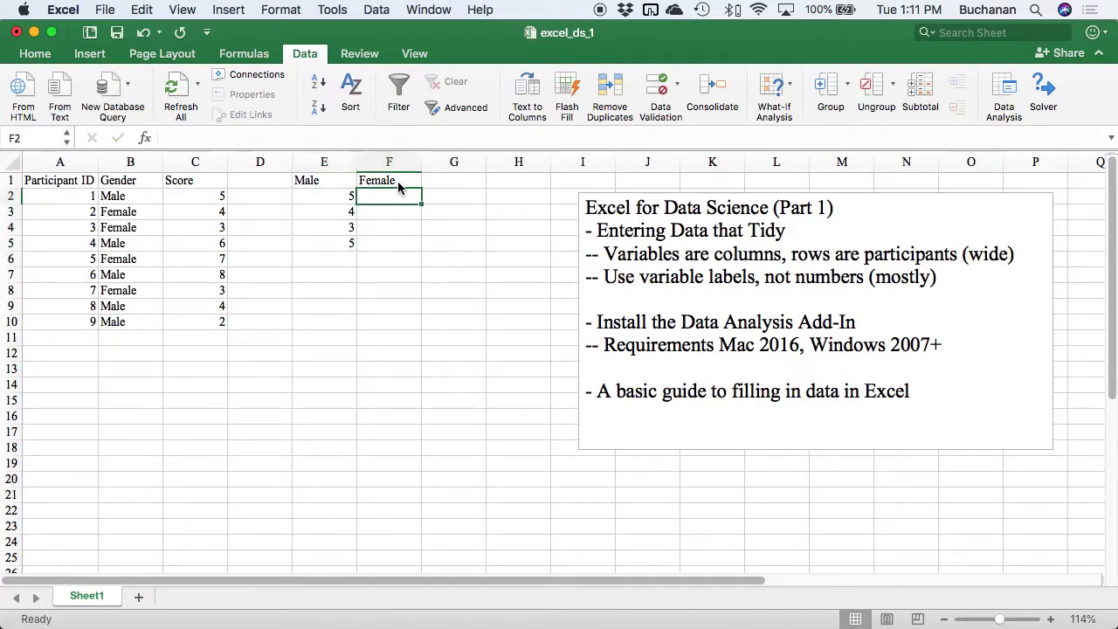
{"action": "type", "text": "6"}
{"action": "key", "text": "Return"}
{"action": "type", "text": "4"}
{"action": "key", "text": "Return"}
{"action": "type", "text": "3"}
{"action": "key", "text": "Return"}
{"action": "type", "text": "3"}
{"action": "key", "text": "Return"}
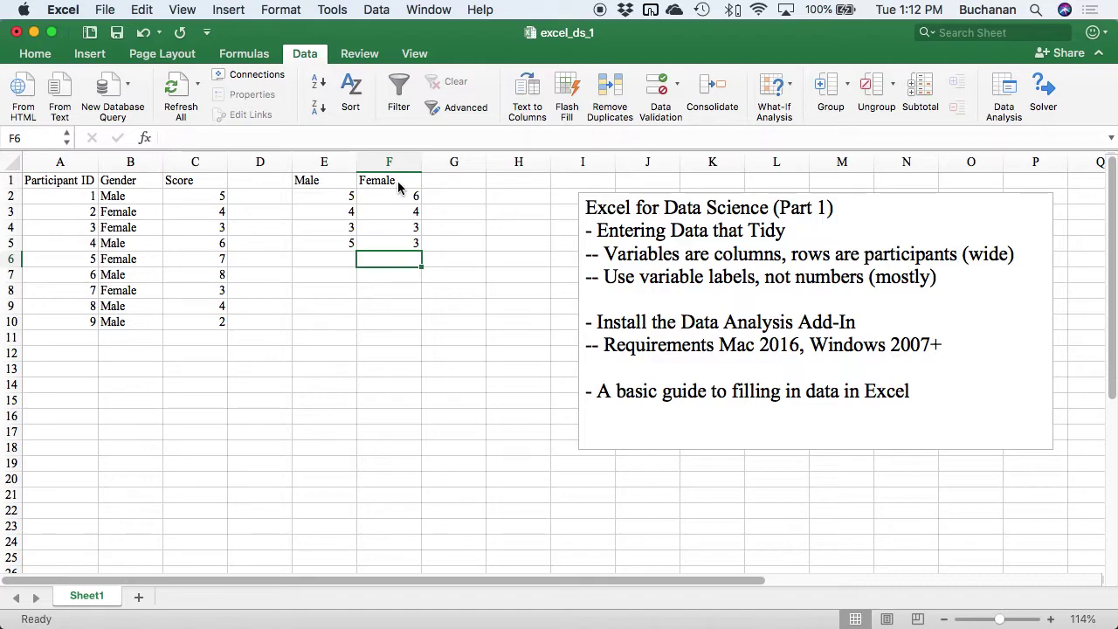
Delete the Male/Female side table in columns E and F.
{"action": "left_click_drag", "start_coordinate": [303, 179], "coordinate": [345, 184]}
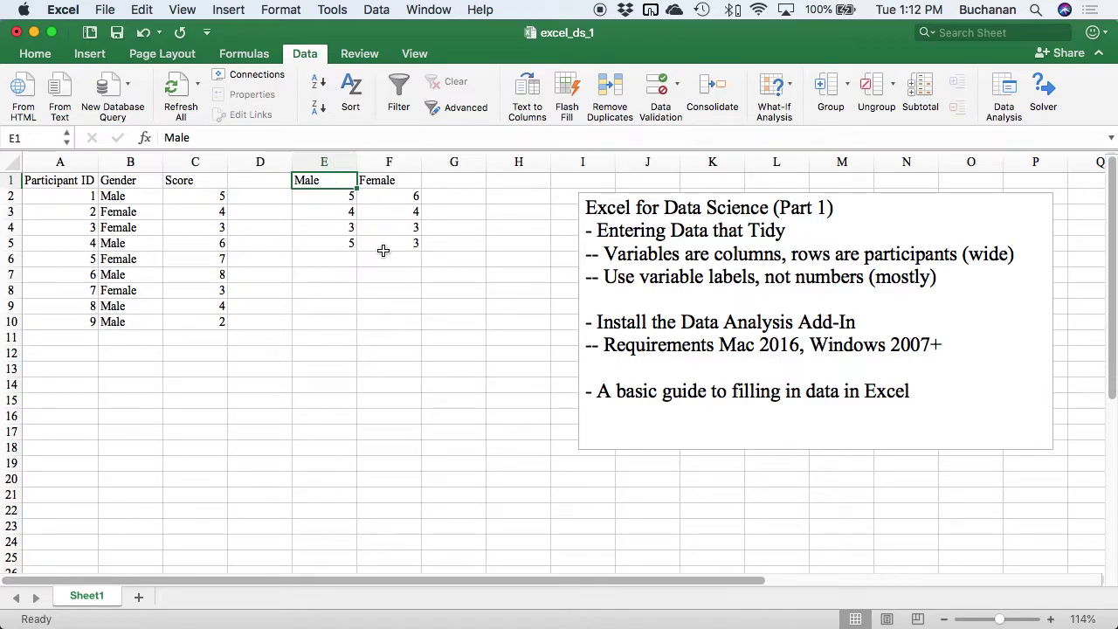
{"action": "left_click_drag", "start_coordinate": [54, 181], "coordinate": [207, 321]}
{"action": "left_click_drag", "start_coordinate": [325, 182], "coordinate": [394, 253]}
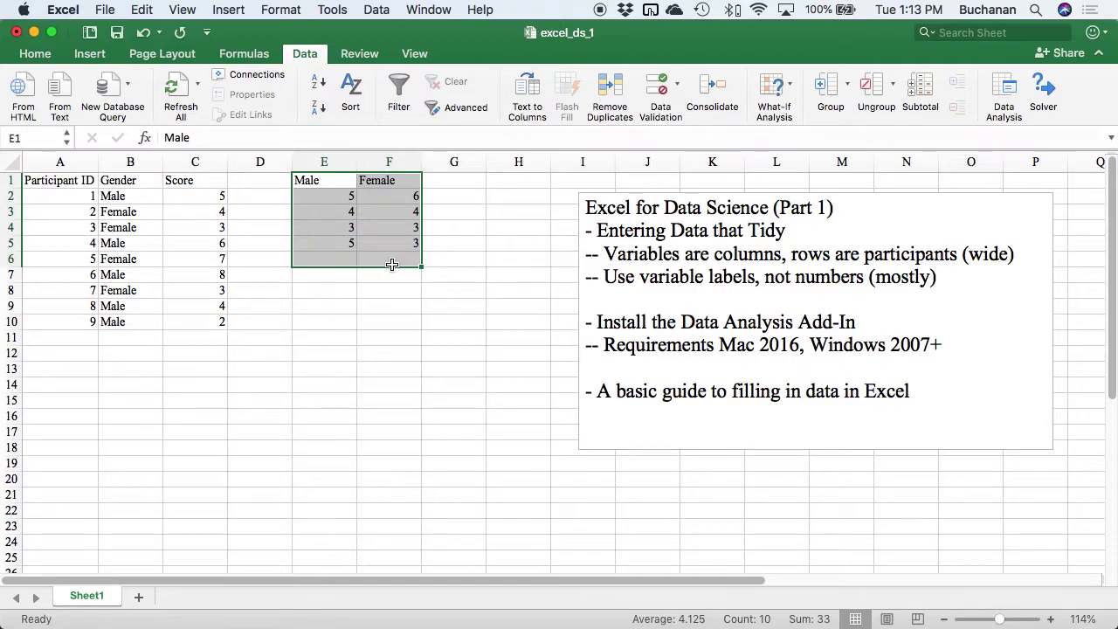
{"action": "key", "text": "Delete"}
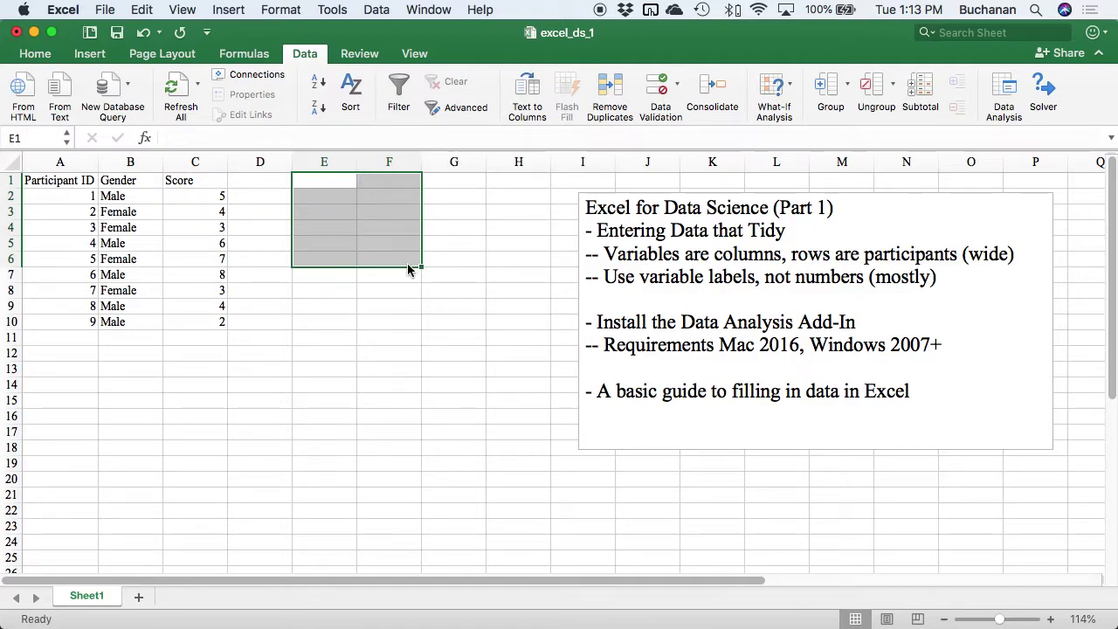
{"action": "left_click", "coordinate": [263, 182]}
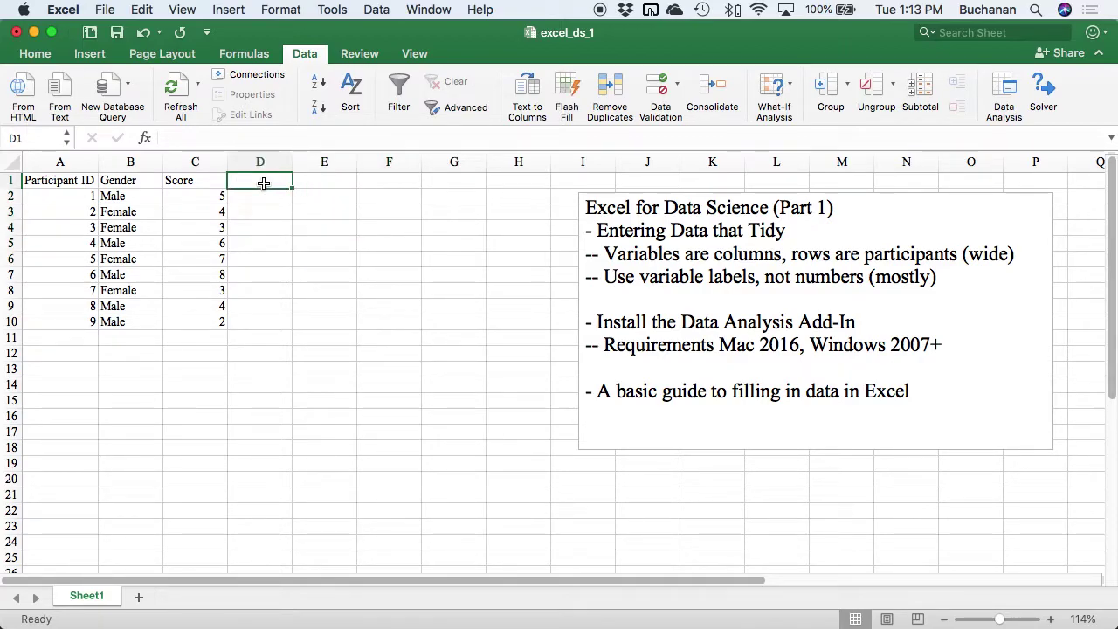
Add a 'Subtotal' heading in D1 with values 4, 3, 5, 6, 7, 8, 3, 5, 3 below.
{"action": "type", "text": "Subtotal"}
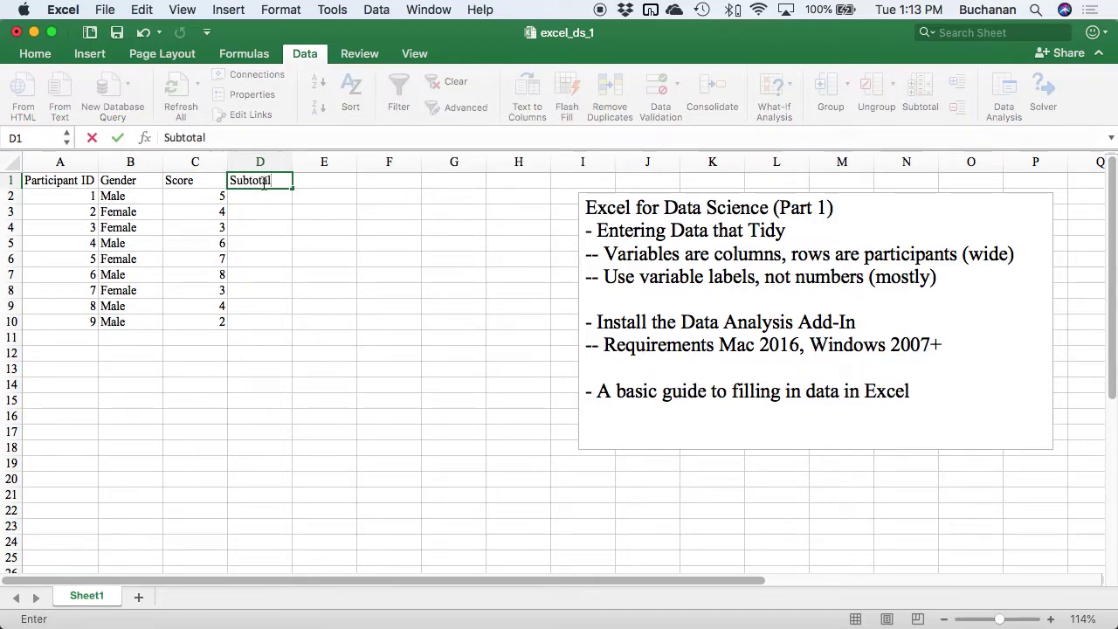
{"action": "key", "text": "Return"}
{"action": "type", "text": "4"}
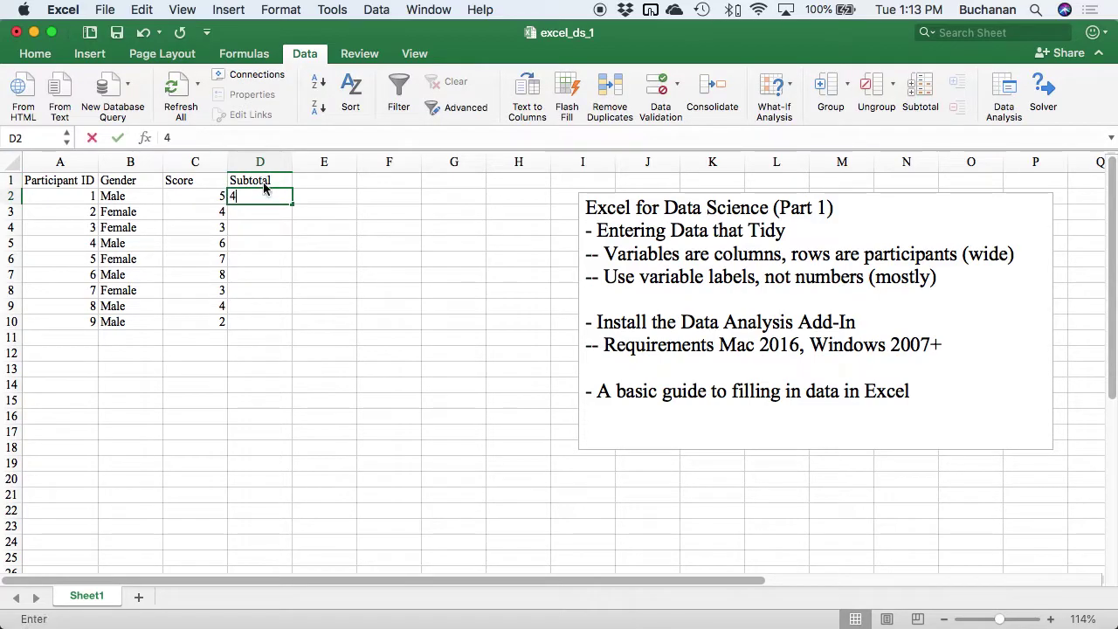
{"action": "key", "text": "Return"}
{"action": "type", "text": "3"}
{"action": "key", "text": "Return"}
{"action": "type", "text": "5 6"}
{"action": "key", "text": "Return"}
{"action": "type", "text": "7"}
{"action": "key", "text": "Return"}
{"action": "type", "text": "8"}
{"action": "key", "text": "Return"}
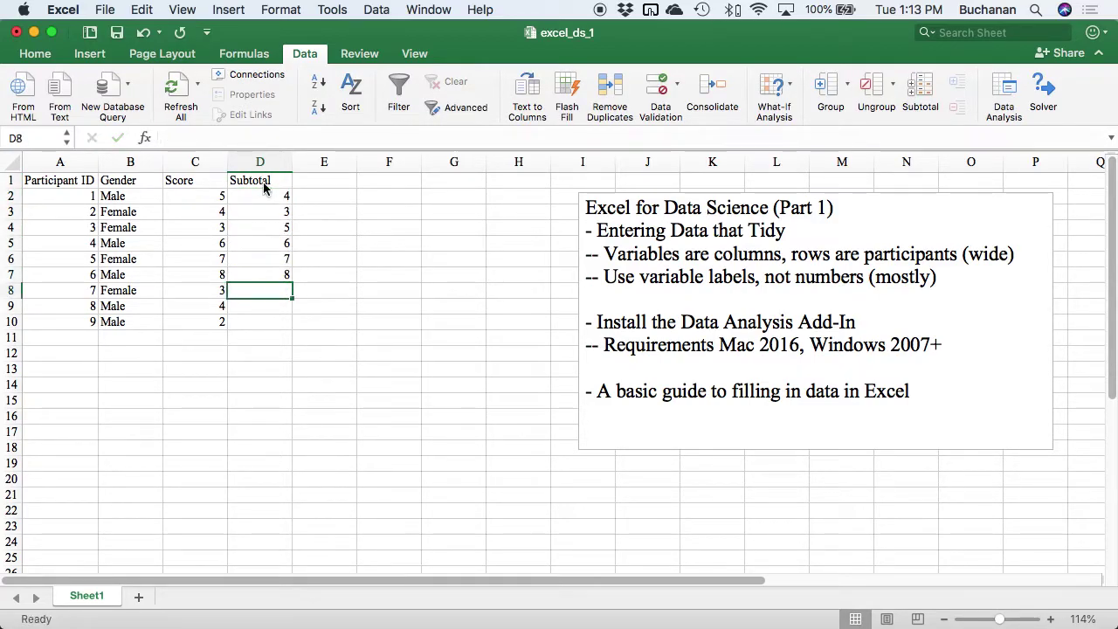
{"action": "type", "text": "3"}
{"action": "key", "text": "Return"}
{"action": "type", "text": "5"}
{"action": "key", "text": "Return"}
{"action": "type", "text": "3"}
{"action": "key", "text": "Return"}
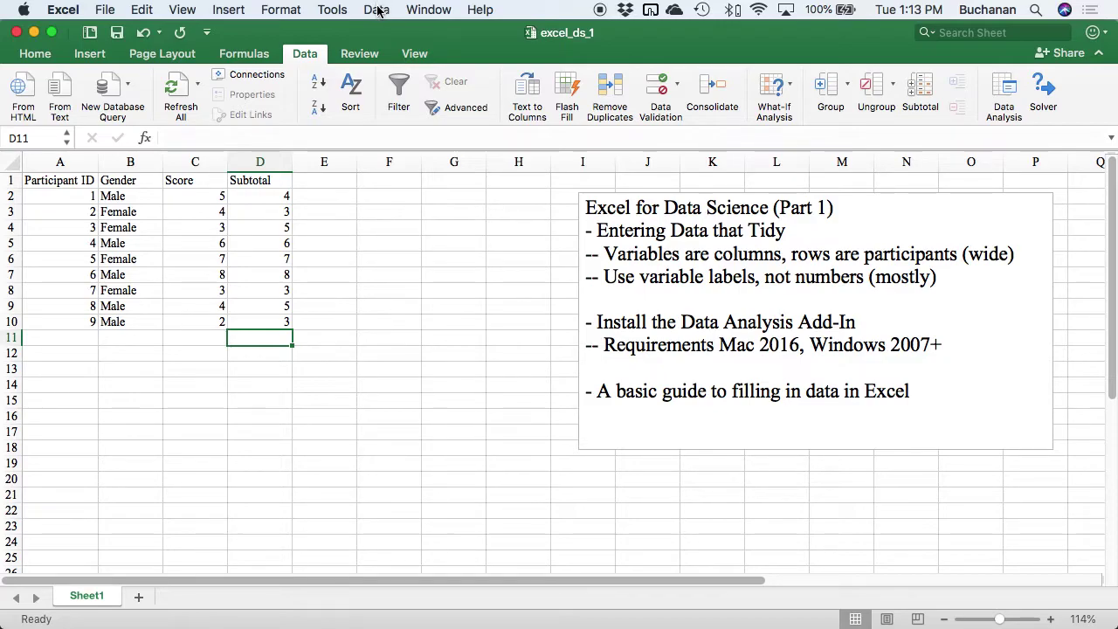
{"action": "left_click", "coordinate": [326, 10]}
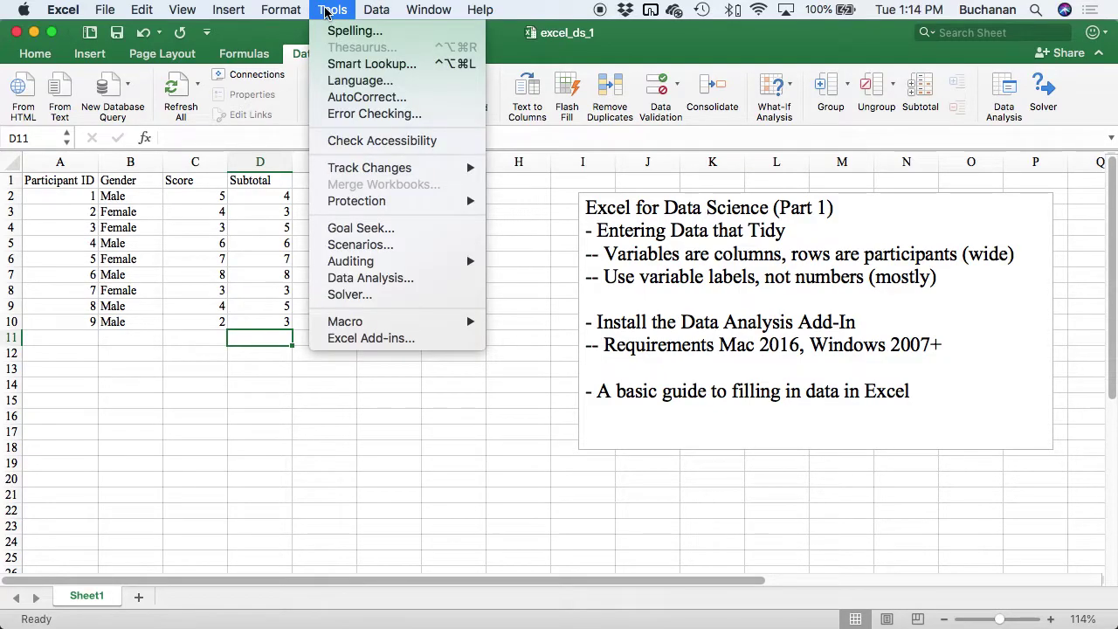
{"action": "left_click", "coordinate": [417, 341]}
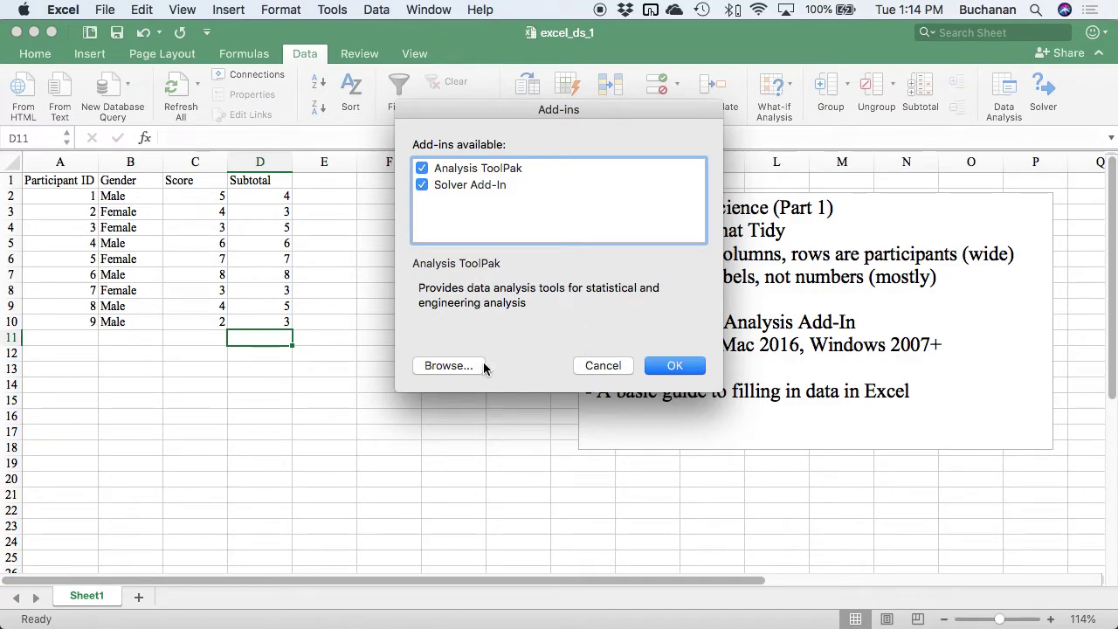
{"action": "left_click", "coordinate": [449, 365]}
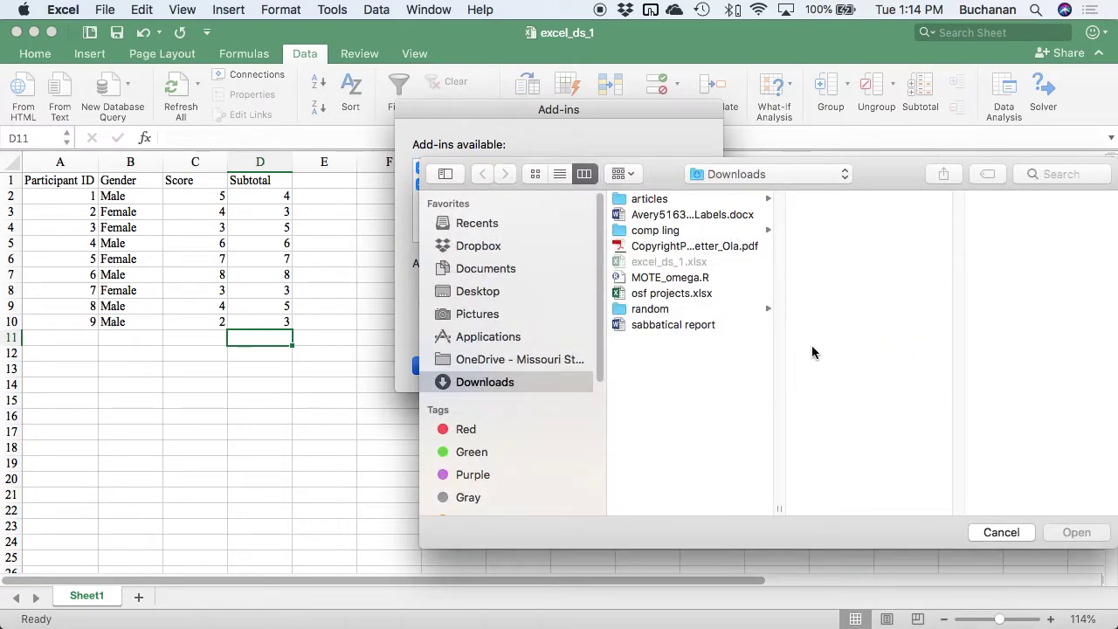
{"action": "left_click", "coordinate": [1010, 532]}
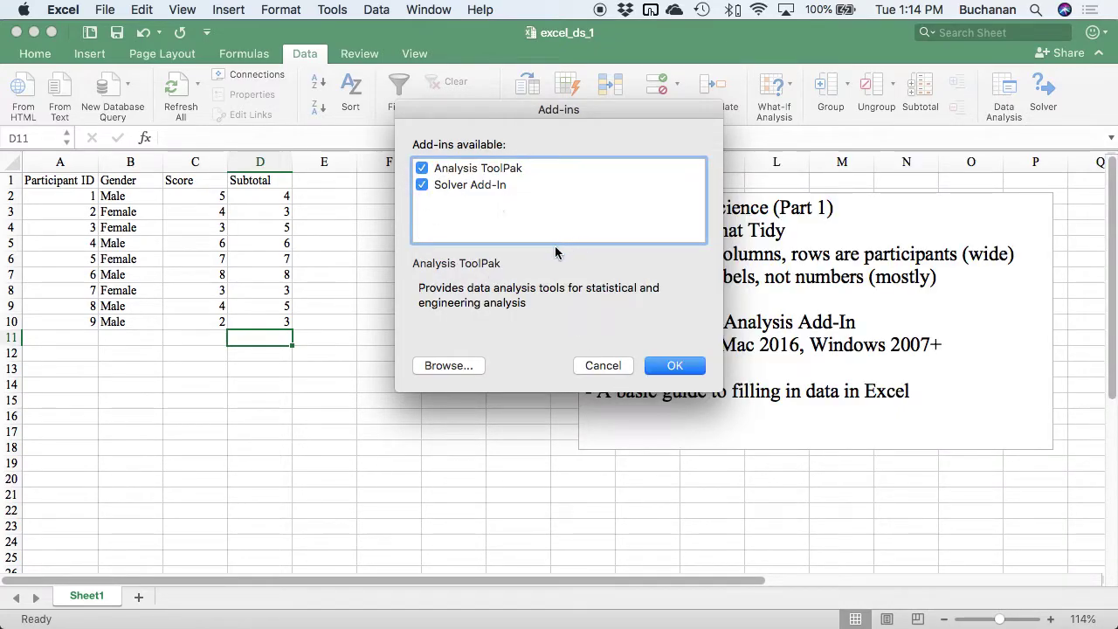
{"action": "left_click", "coordinate": [586, 365]}
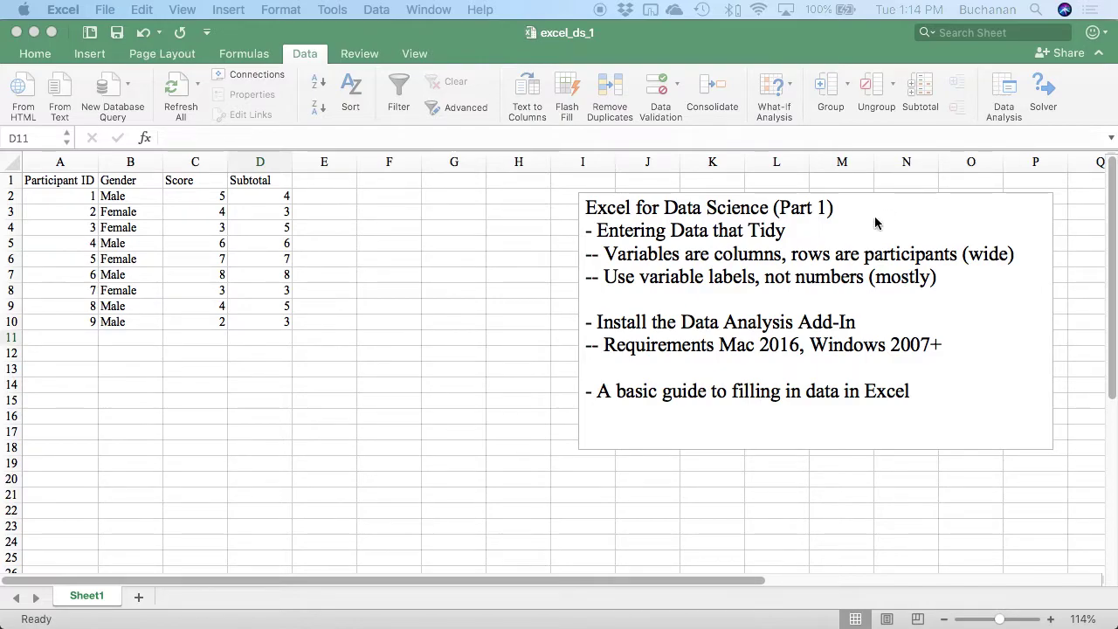
{"action": "scroll", "coordinate": [861, 237], "scroll_direction": "down", "scroll_amount": 3}
{"action": "scroll", "coordinate": [861, 237], "scroll_direction": "up", "scroll_amount": 3}
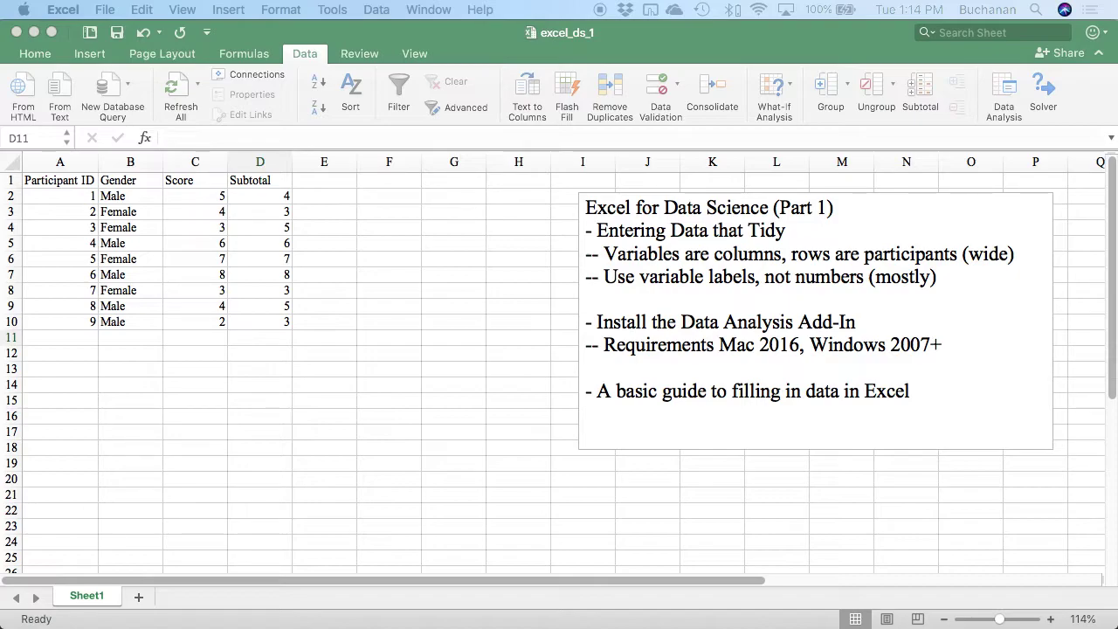
{"action": "left_click", "coordinate": [291, 339]}
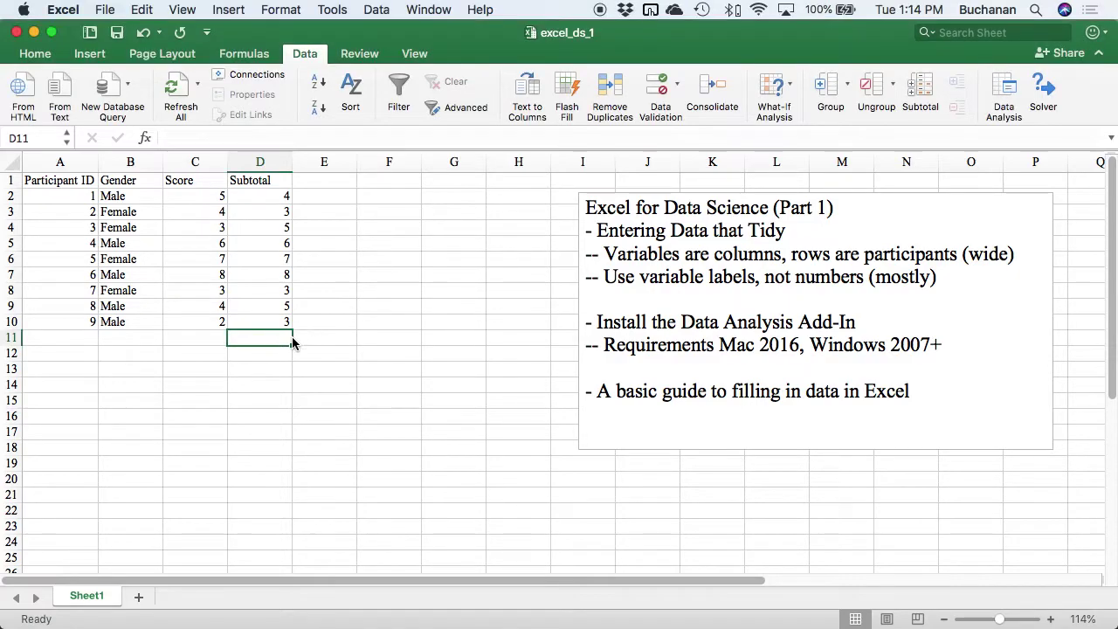